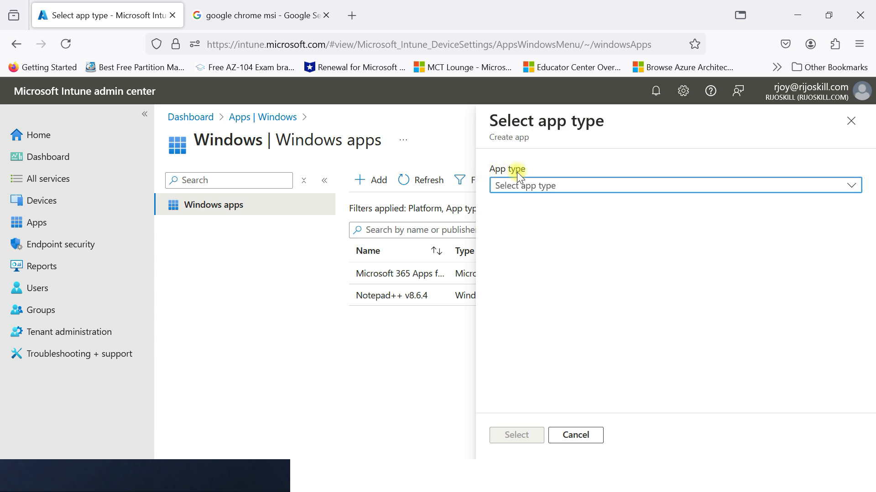
- Choose Line-of-business app as the new Windows app's type and confirm it to start the app setup
{"action": "left_click", "coordinate": [551, 185]}
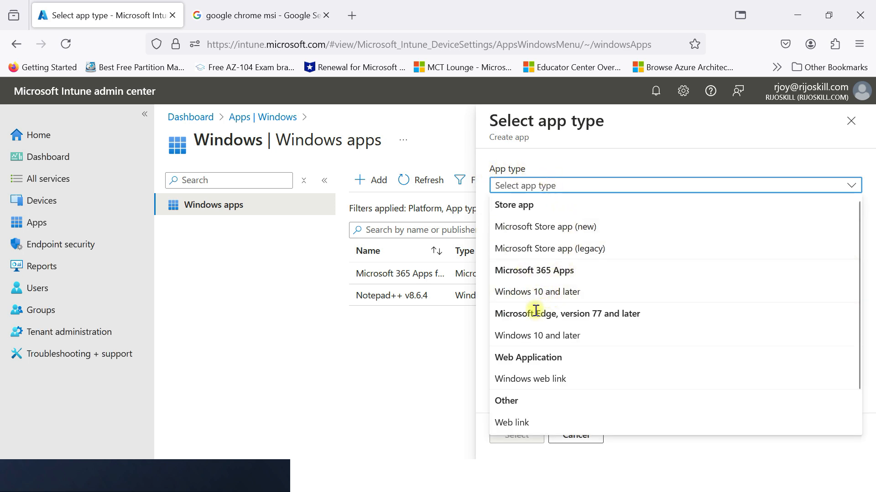
{"action": "scroll", "coordinate": [592, 320], "scroll_direction": "down", "scroll_amount": 2}
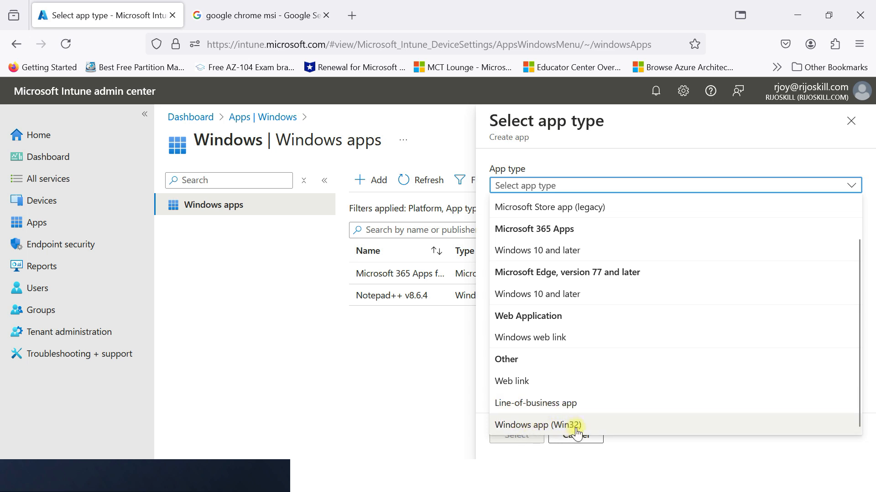
{"action": "left_click", "coordinate": [543, 404]}
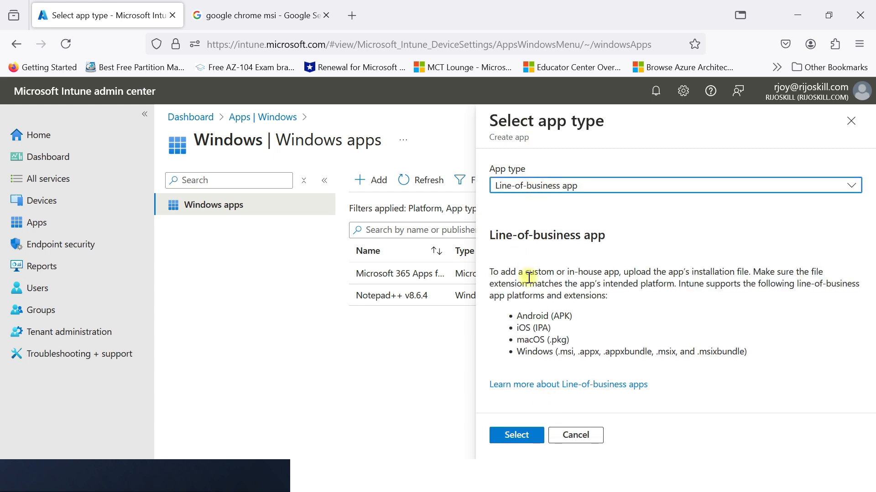
{"action": "left_click", "coordinate": [490, 234]}
{"action": "left_click_drag", "start_coordinate": [489, 234], "coordinate": [608, 238]}
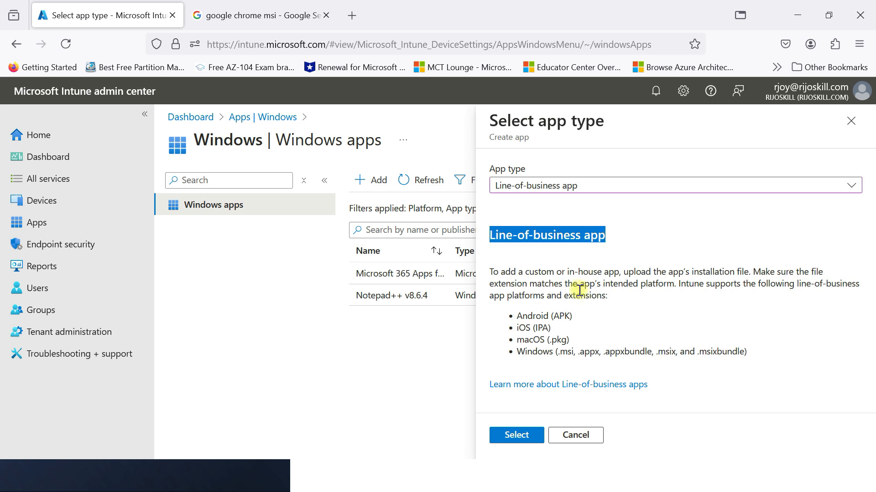
{"action": "left_click_drag", "start_coordinate": [521, 351], "coordinate": [648, 355]}
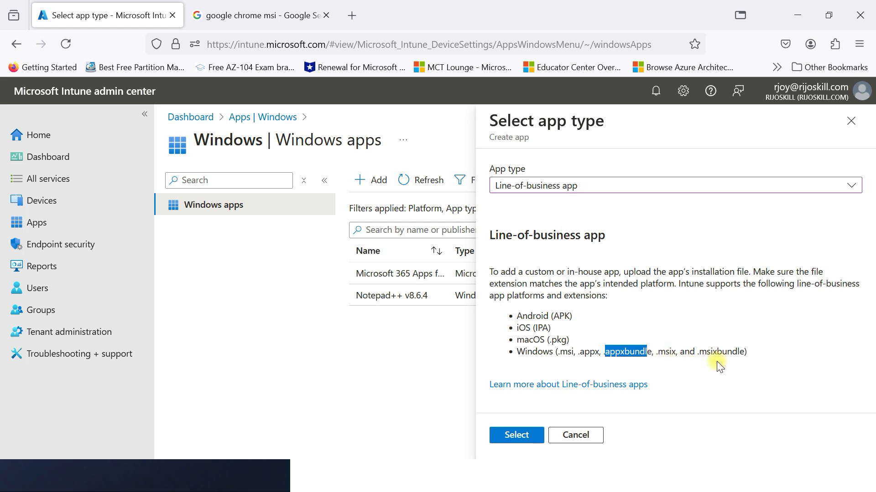
{"action": "left_click", "coordinate": [588, 354]}
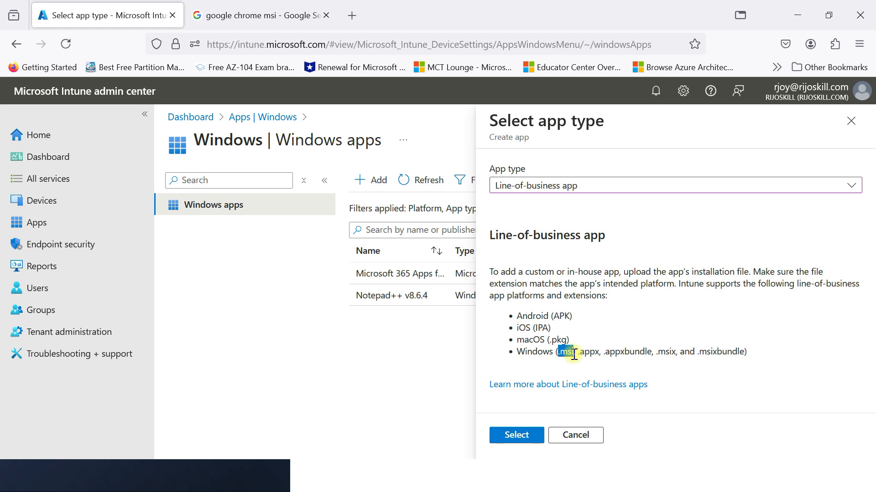
{"action": "left_click", "coordinate": [517, 436]}
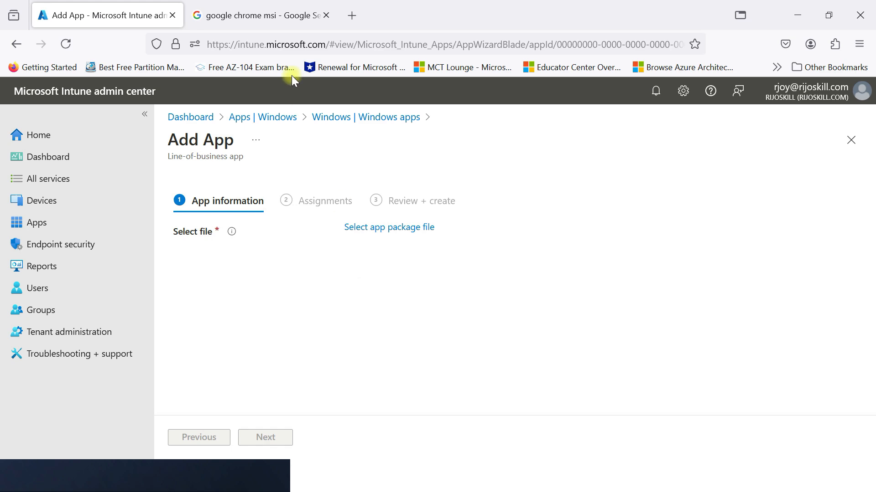
- Find the Chrome Enterprise download page with the Google search "google chrome msi" and open its Chrome download options
{"action": "left_click", "coordinate": [248, 10]}
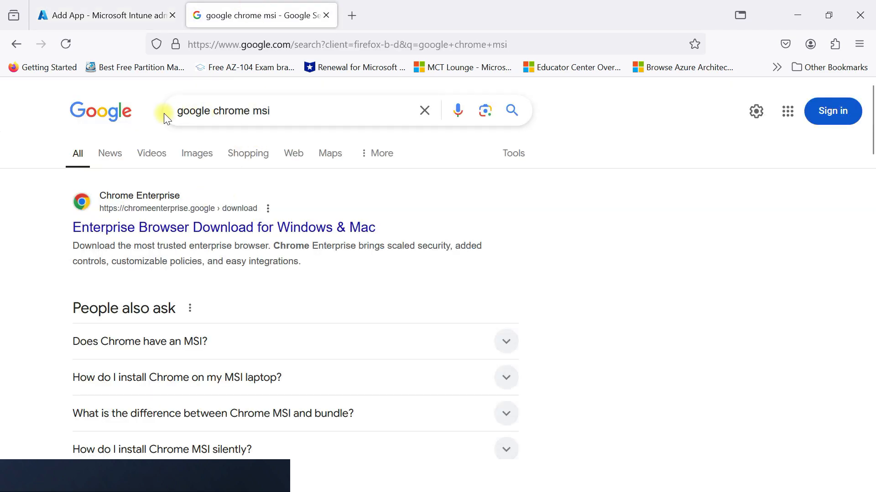
{"action": "left_click", "coordinate": [280, 111]}
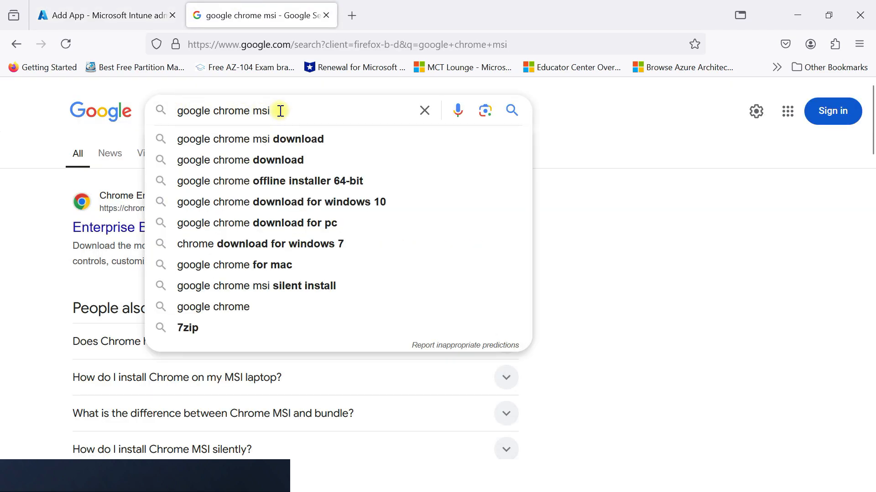
{"action": "key", "text": "Return"}
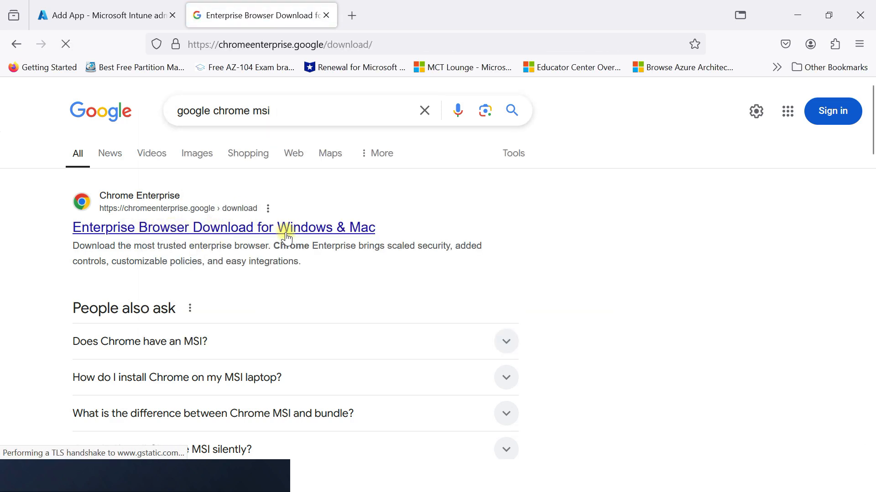
{"action": "scroll", "coordinate": [291, 222], "scroll_direction": "down", "scroll_amount": 10}
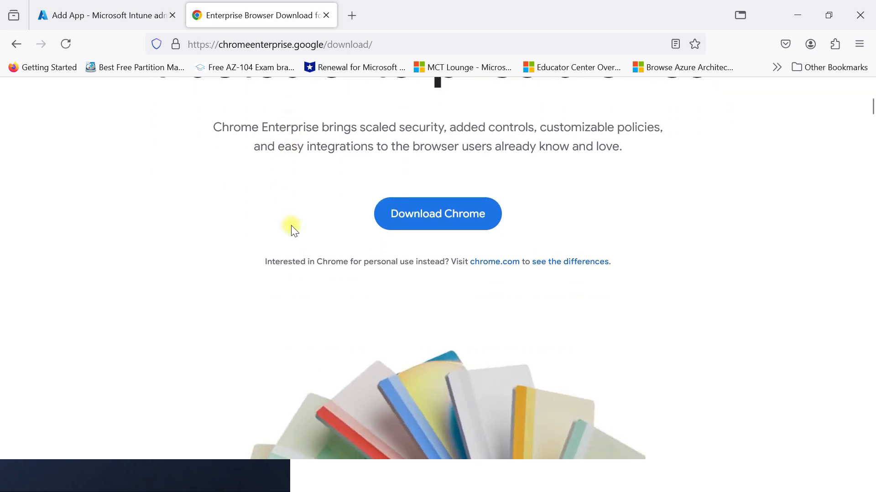
{"action": "scroll", "coordinate": [292, 230], "scroll_direction": "up", "scroll_amount": 8}
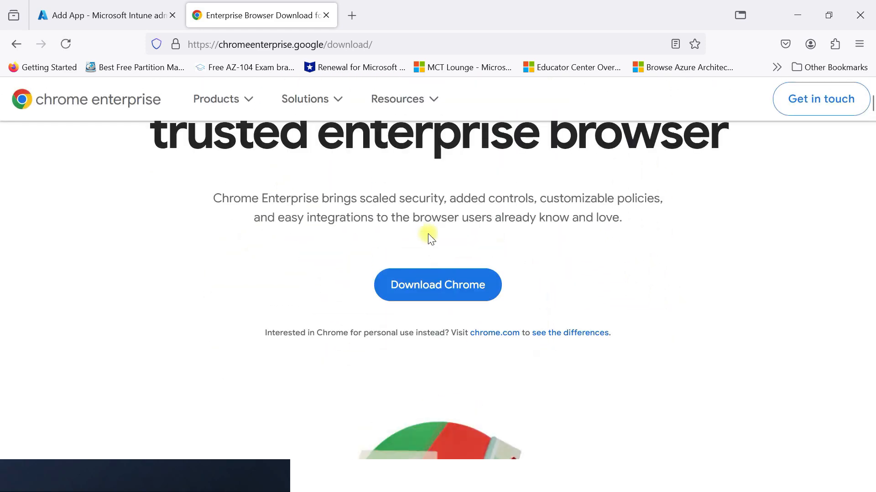
{"action": "left_click", "coordinate": [445, 284]}
{"action": "scroll", "coordinate": [274, 329], "scroll_direction": "down", "scroll_amount": 1}
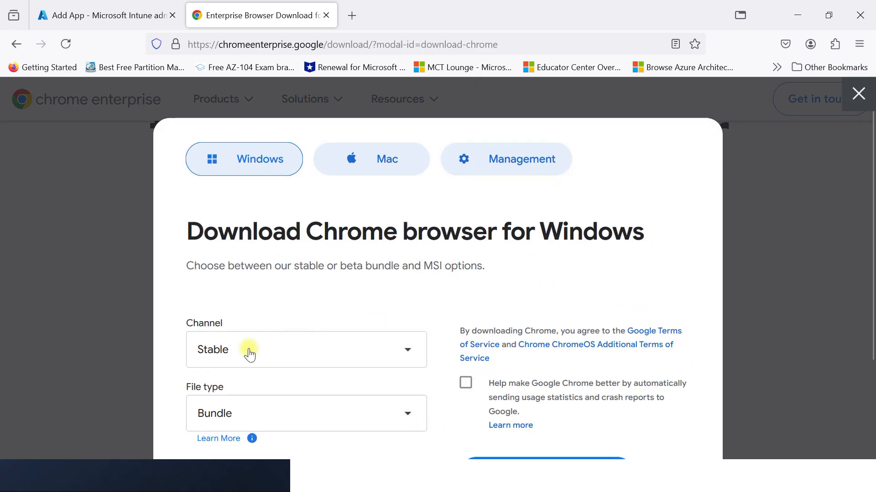
- Download Chrome for Windows from the Stable channel as a 64 bit (x86) MSI, opting in to usage statistics and crash reports
{"action": "left_click", "coordinate": [271, 324]}
{"action": "left_click", "coordinate": [218, 363]}
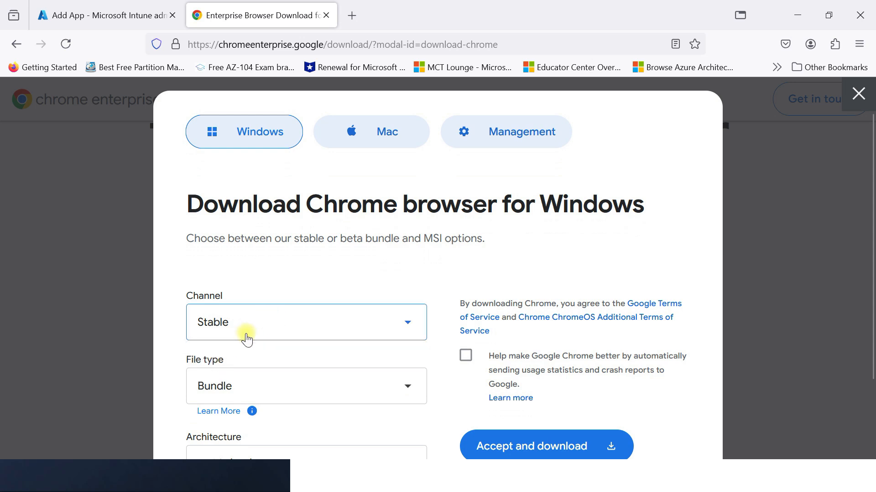
{"action": "scroll", "coordinate": [244, 337], "scroll_direction": "down", "scroll_amount": 1}
{"action": "left_click", "coordinate": [243, 345]}
{"action": "left_click", "coordinate": [214, 400]}
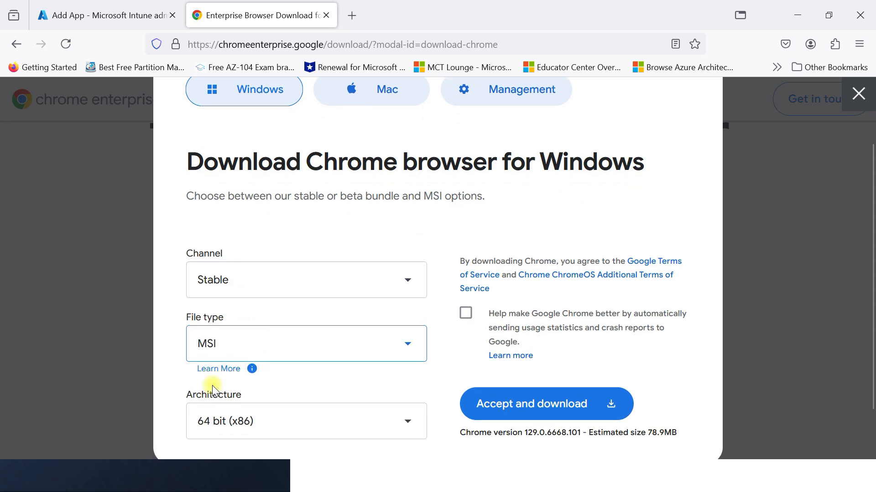
{"action": "scroll", "coordinate": [237, 379], "scroll_direction": "down", "scroll_amount": 1}
{"action": "left_click", "coordinate": [254, 367]}
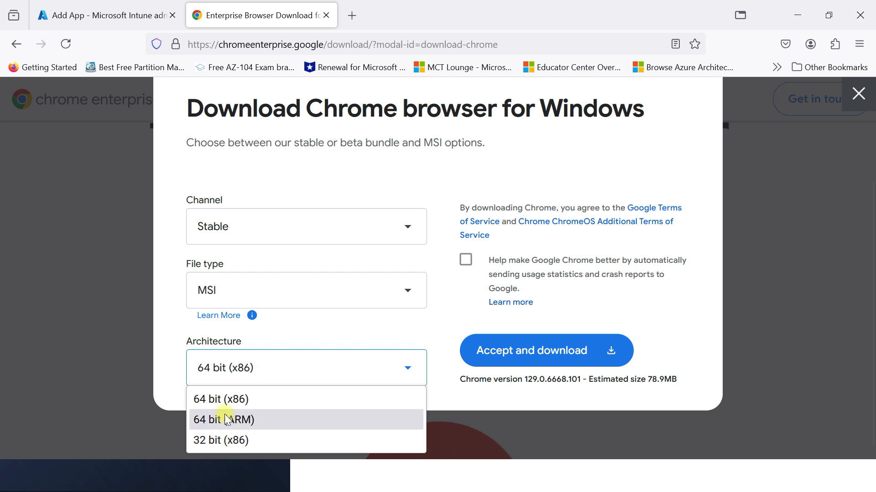
{"action": "left_click", "coordinate": [211, 399]}
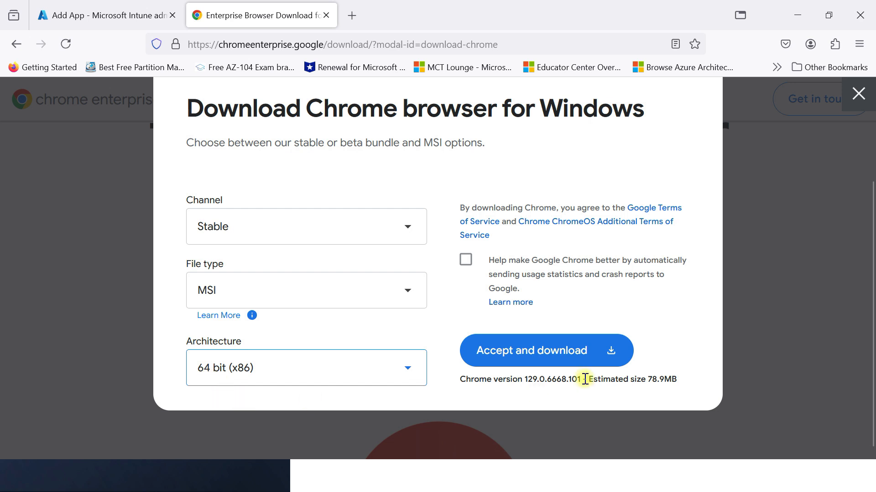
{"action": "left_click", "coordinate": [466, 260]}
{"action": "left_click", "coordinate": [510, 361]}
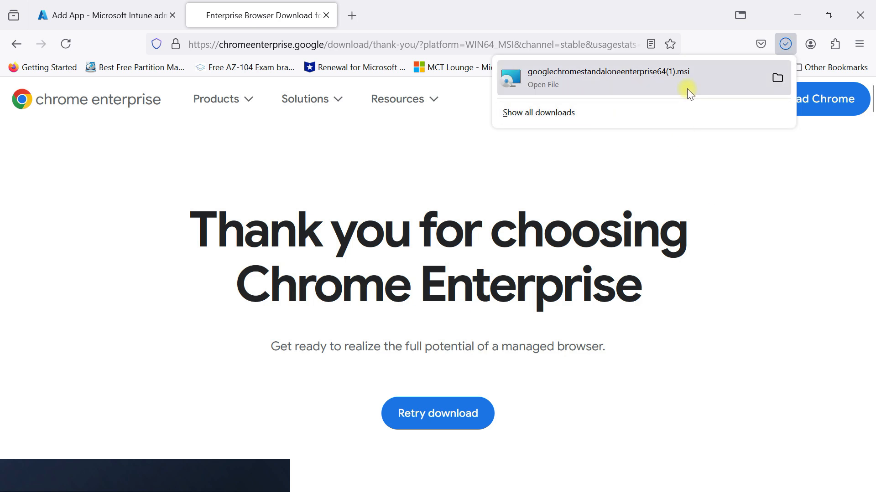
{"action": "left_click", "coordinate": [728, 177]}
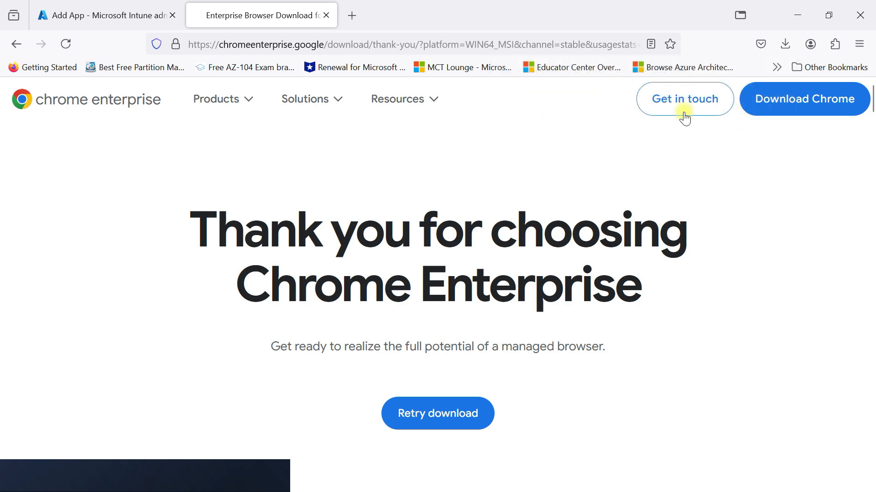
- Back in Intune's Add App form, load googlechromestandaloneenterprise64(1).msi from Downloads as the app package file and confirm it
{"action": "left_click", "coordinate": [142, 16]}
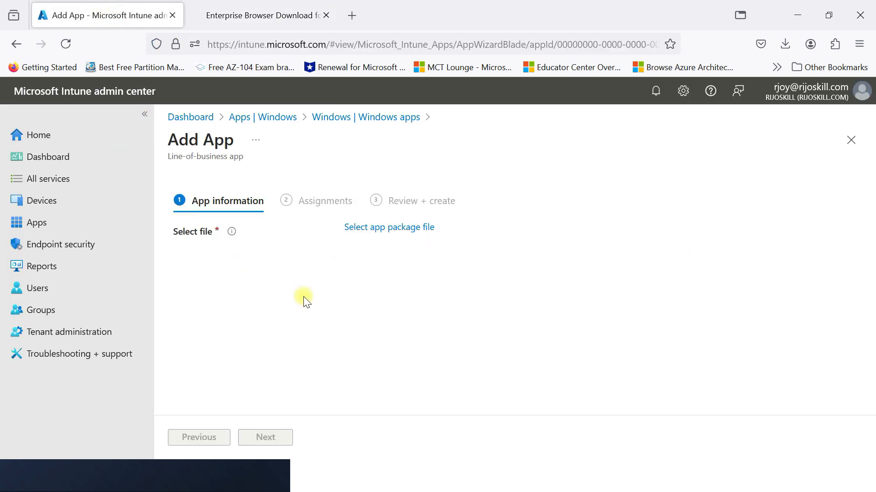
{"action": "left_click", "coordinate": [377, 228]}
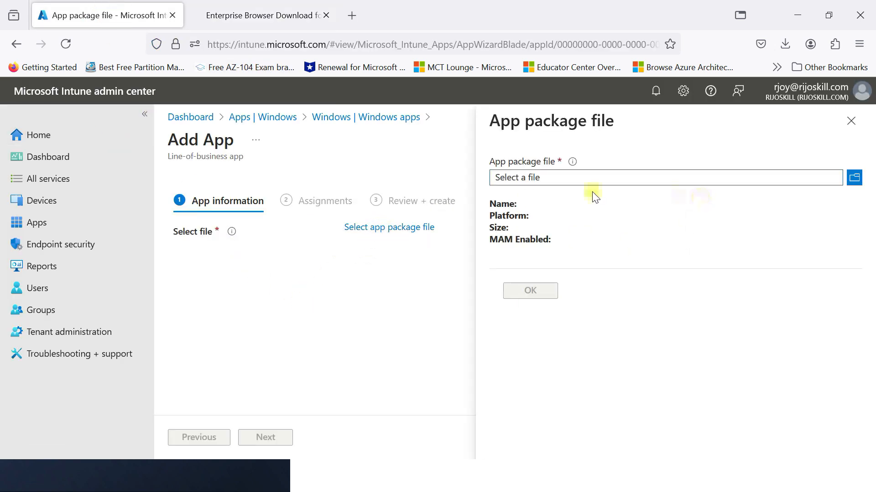
{"action": "left_click", "coordinate": [856, 181]}
{"action": "left_click_drag", "start_coordinate": [99, 114], "coordinate": [111, 310]}
{"action": "left_click", "coordinate": [59, 204]}
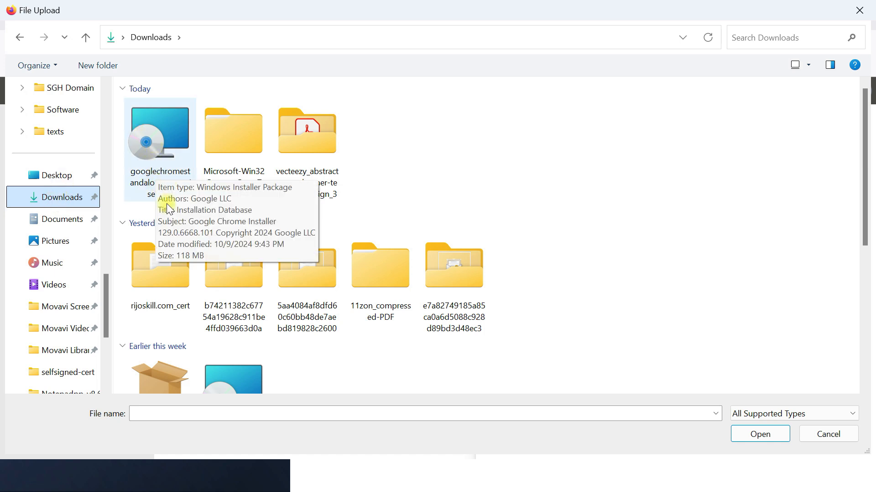
{"action": "left_click", "coordinate": [158, 187]}
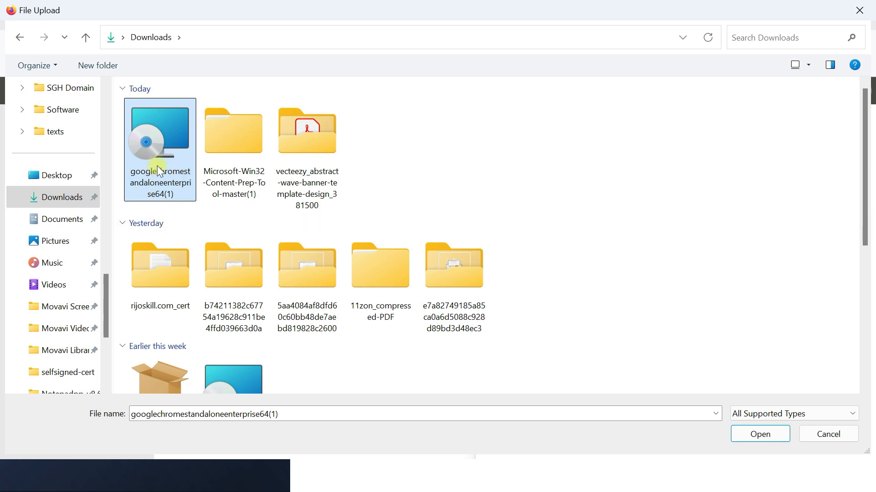
{"action": "left_click", "coordinate": [755, 434]}
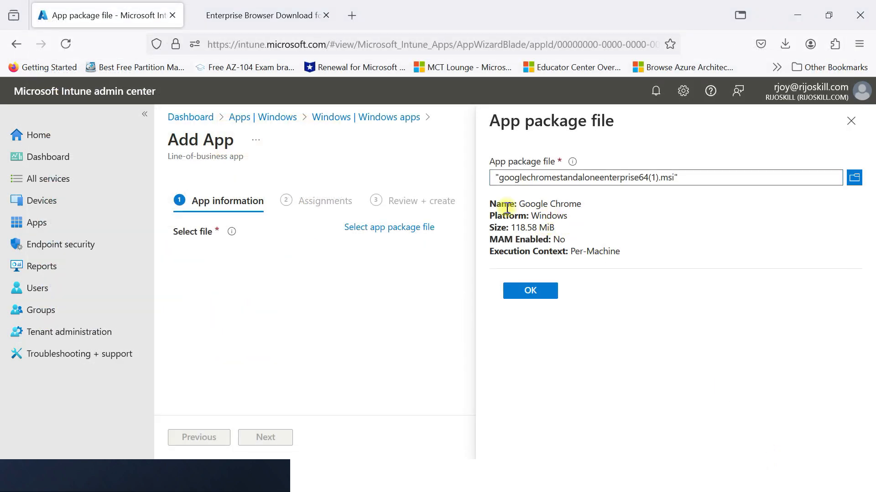
{"action": "left_click_drag", "start_coordinate": [519, 206], "coordinate": [604, 210]}
{"action": "left_click", "coordinate": [502, 233]}
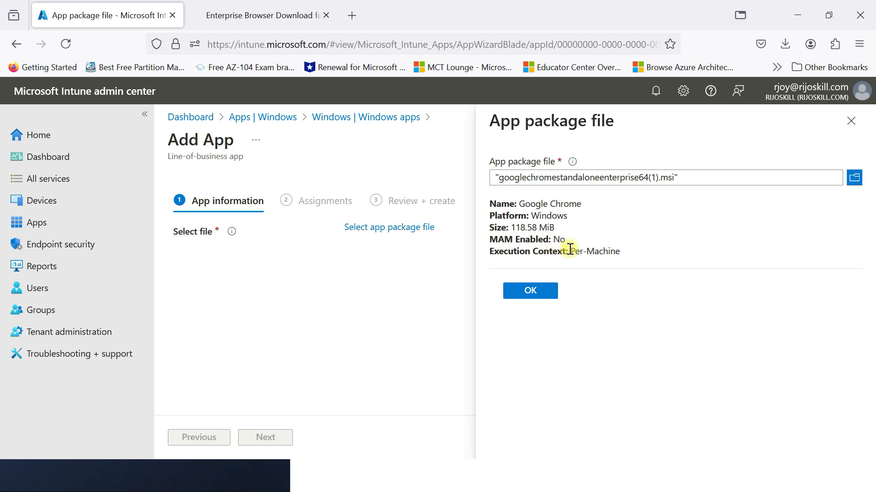
{"action": "left_click", "coordinate": [536, 294]}
- Fill in the required publisher name in the Google Chrome app information
{"action": "scroll", "coordinate": [556, 328], "scroll_direction": "down", "scroll_amount": 3}
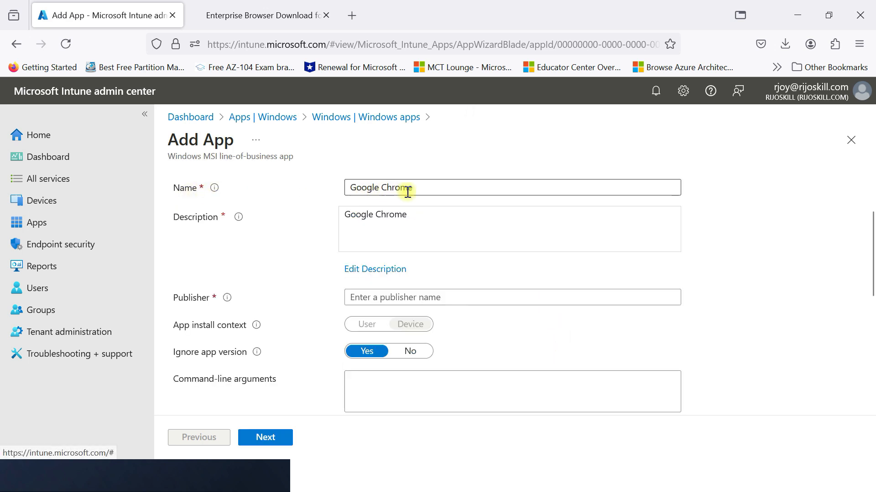
{"action": "scroll", "coordinate": [214, 304], "scroll_direction": "down", "scroll_amount": 2}
{"action": "left_click", "coordinate": [392, 231]}
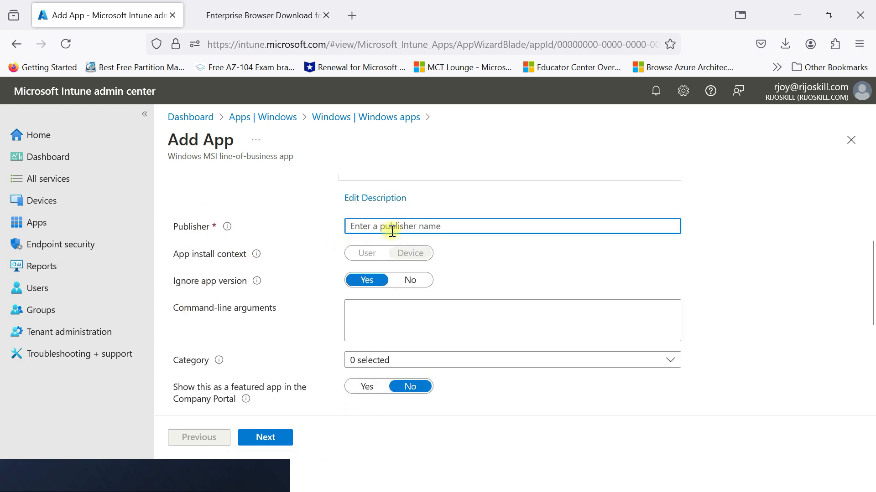
{"action": "type", "text": "goo"}
- Assign the Google Chrome app to the Business category, leaving the command-line arguments empty
{"action": "scroll", "coordinate": [283, 314], "scroll_direction": "down", "scroll_amount": 2}
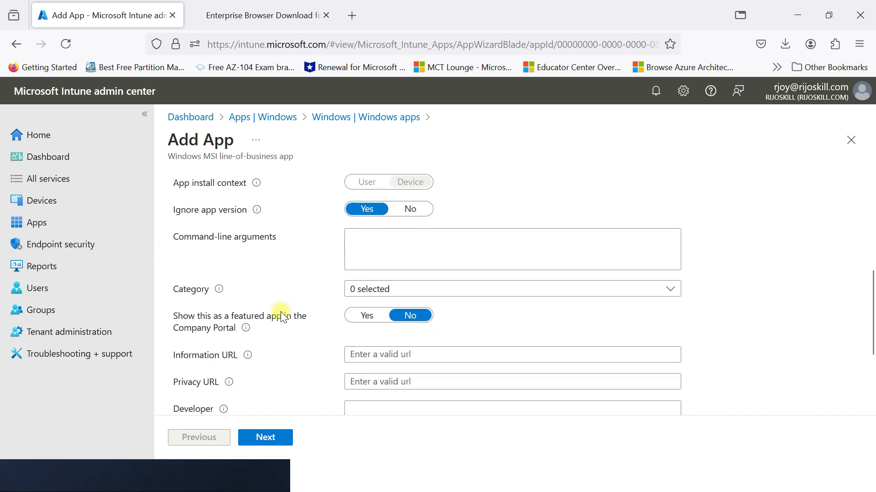
{"action": "left_click", "coordinate": [365, 247]}
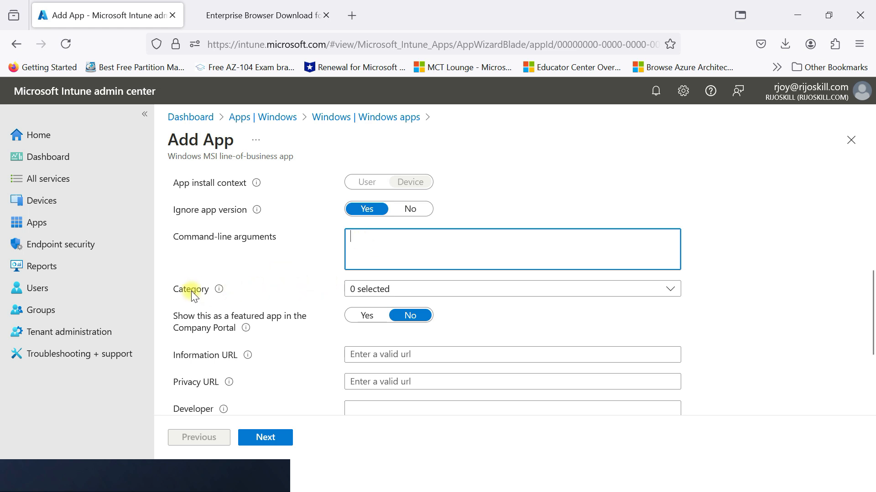
{"action": "scroll", "coordinate": [191, 292], "scroll_direction": "down", "scroll_amount": 2}
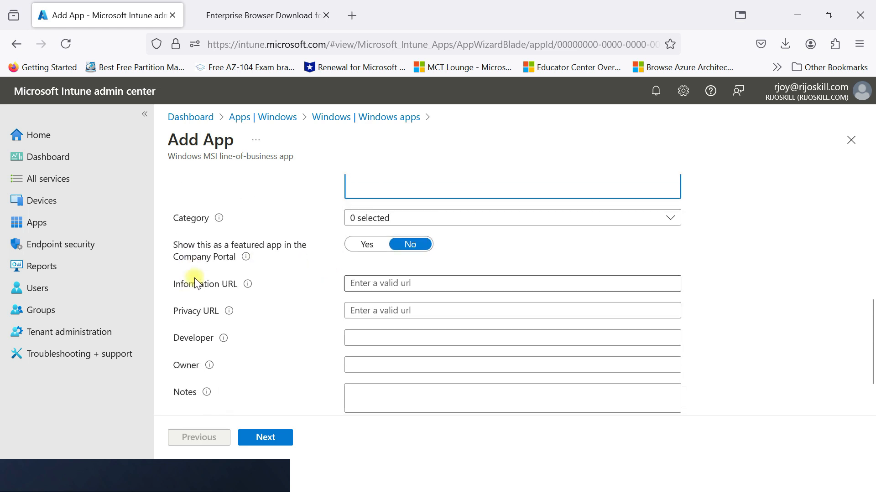
{"action": "left_click", "coordinate": [478, 223]}
{"action": "scroll", "coordinate": [408, 329], "scroll_direction": "down", "scroll_amount": 1}
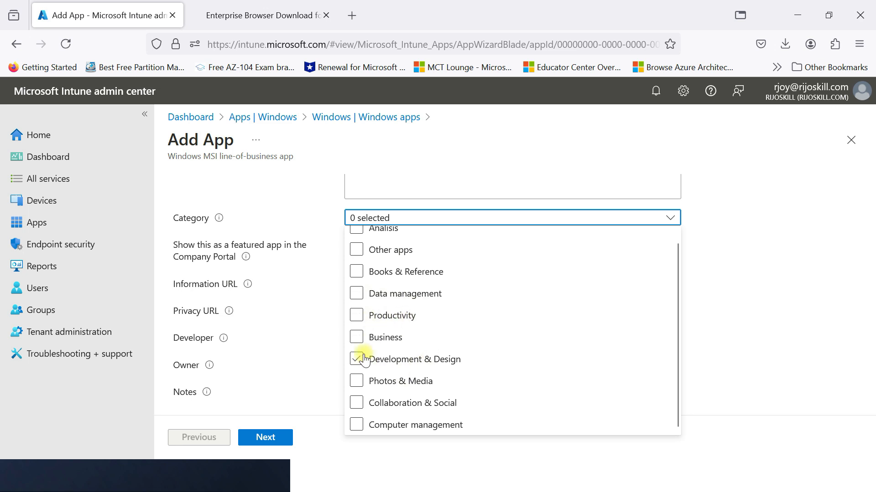
{"action": "left_click", "coordinate": [357, 339]}
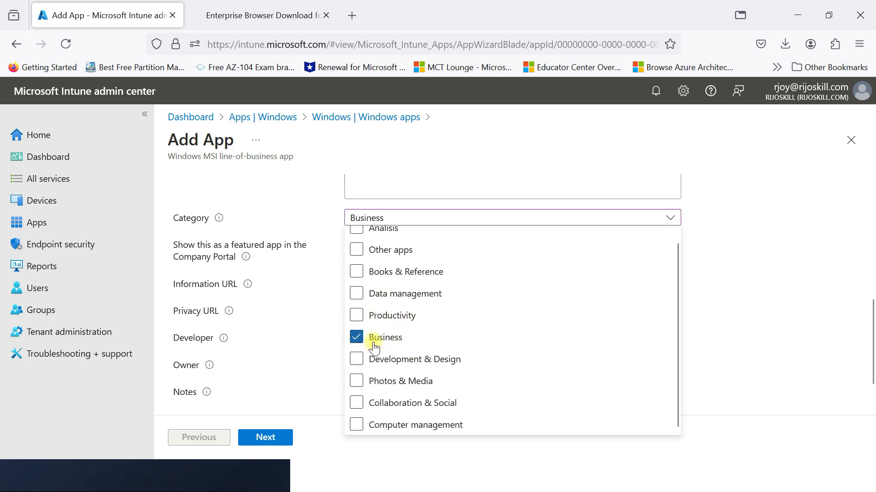
{"action": "left_click", "coordinate": [304, 279]}
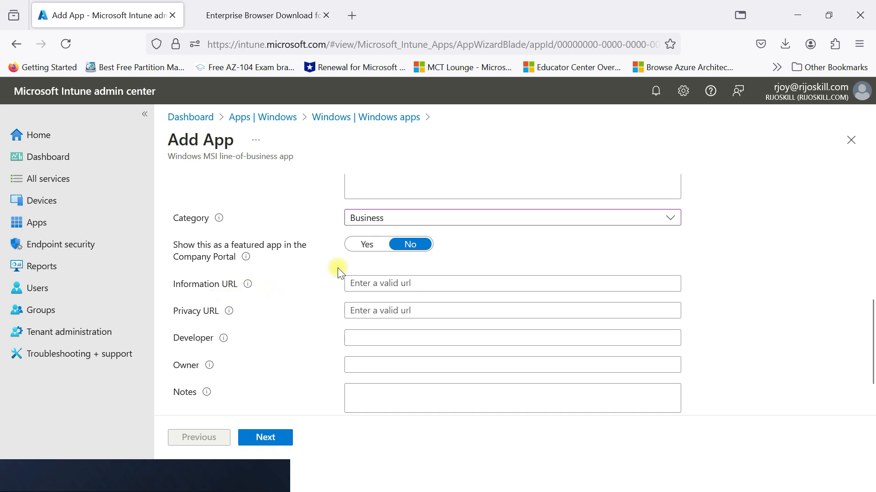
- Set google-chrome-1326908_640.png from Downloads as the Google Chrome app's logo and continue to the assignments
{"action": "scroll", "coordinate": [329, 269], "scroll_direction": "down", "scroll_amount": 2}
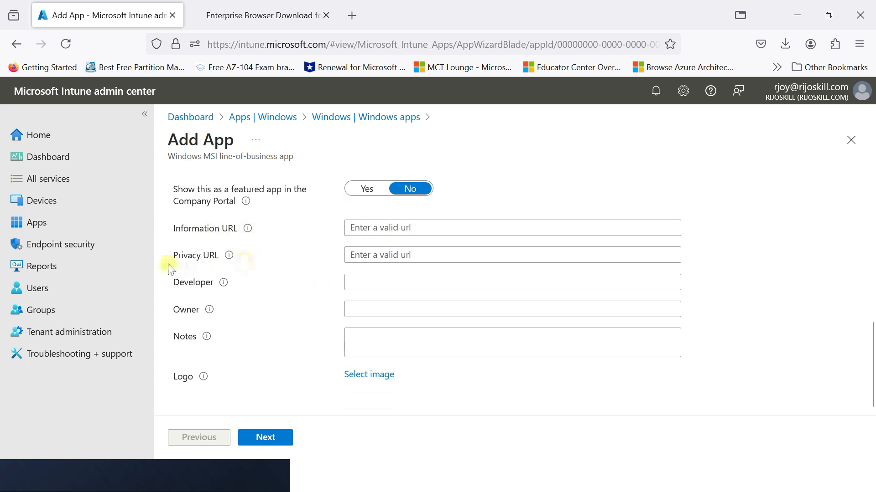
{"action": "left_click", "coordinate": [386, 281]}
{"action": "left_click", "coordinate": [383, 377]}
{"action": "left_click", "coordinate": [854, 186]}
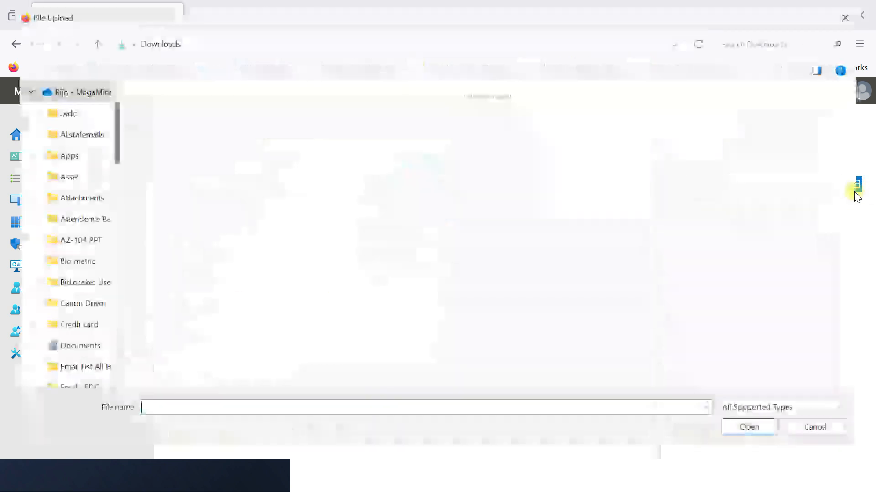
{"action": "left_click", "coordinate": [749, 246]}
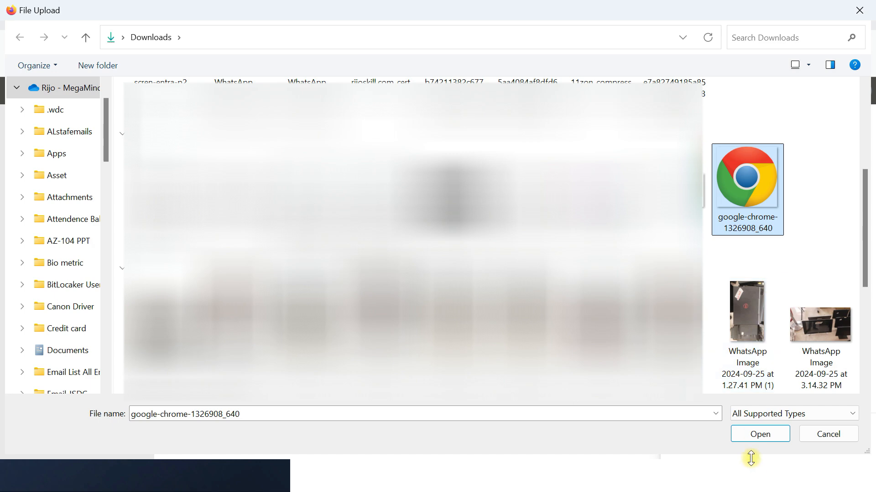
{"action": "left_click", "coordinate": [748, 435]}
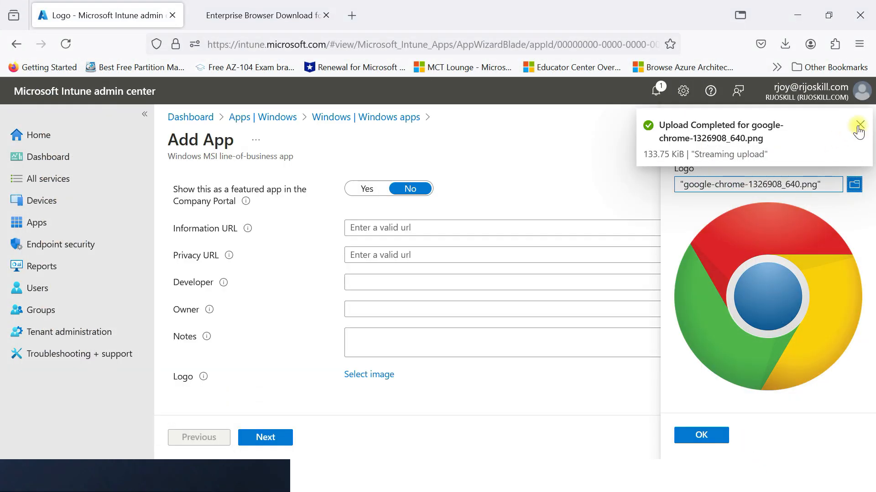
{"action": "left_click", "coordinate": [859, 127]}
{"action": "left_click", "coordinate": [694, 437]}
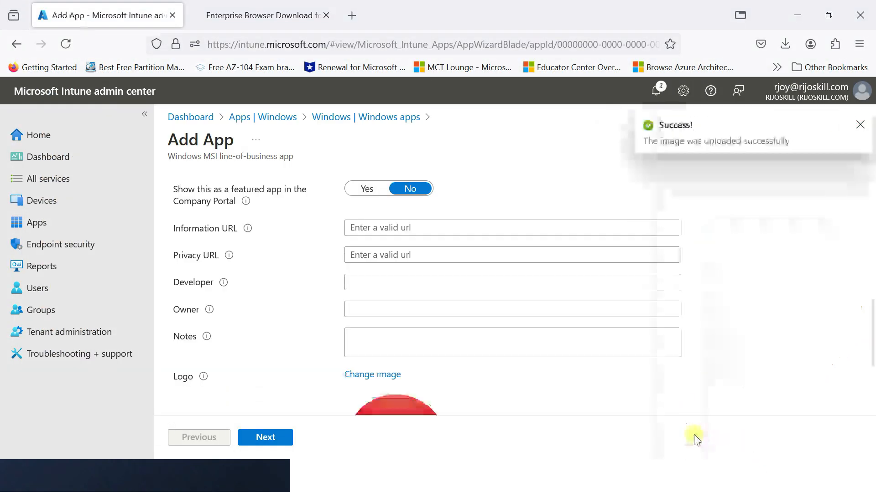
{"action": "scroll", "coordinate": [335, 341], "scroll_direction": "down", "scroll_amount": 3}
{"action": "left_click", "coordinate": [279, 439]}
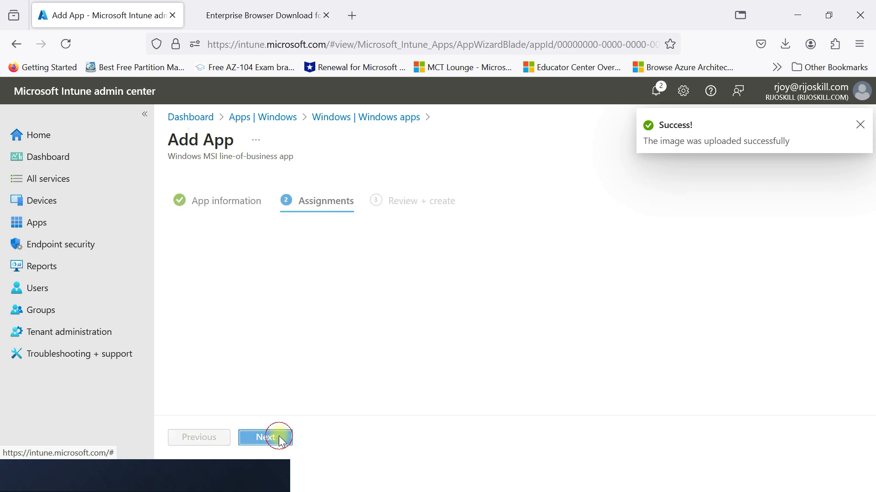
- Add AppDevicegroup as a required assignment for the Google Chrome app
{"action": "scroll", "coordinate": [277, 270], "scroll_direction": "down", "scroll_amount": 2}
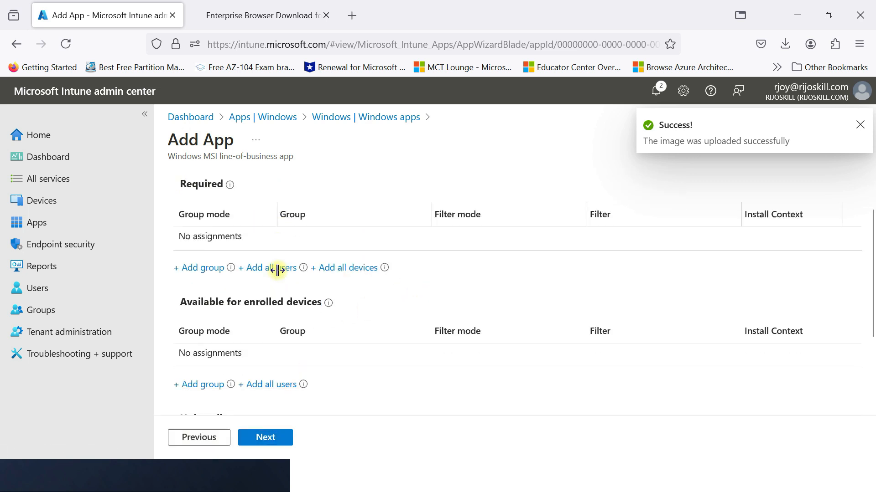
{"action": "left_click", "coordinate": [859, 125]}
{"action": "scroll", "coordinate": [370, 304], "scroll_direction": "up", "scroll_amount": 2}
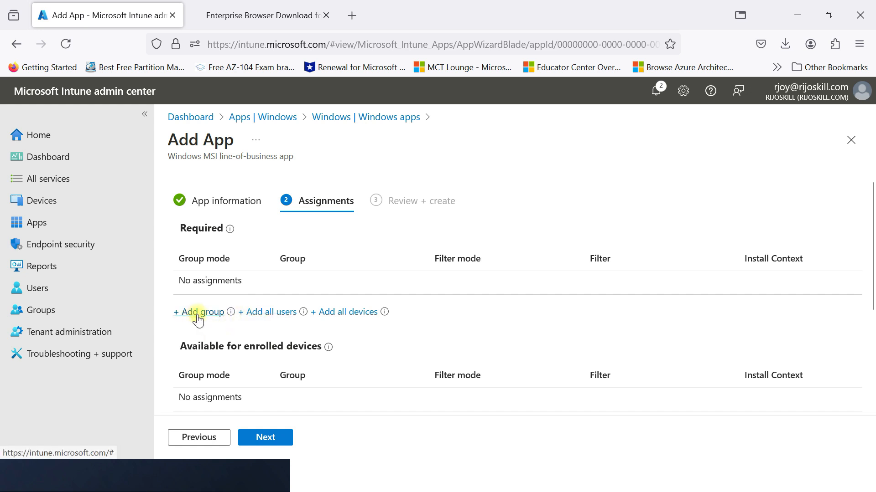
{"action": "left_click", "coordinate": [197, 315]}
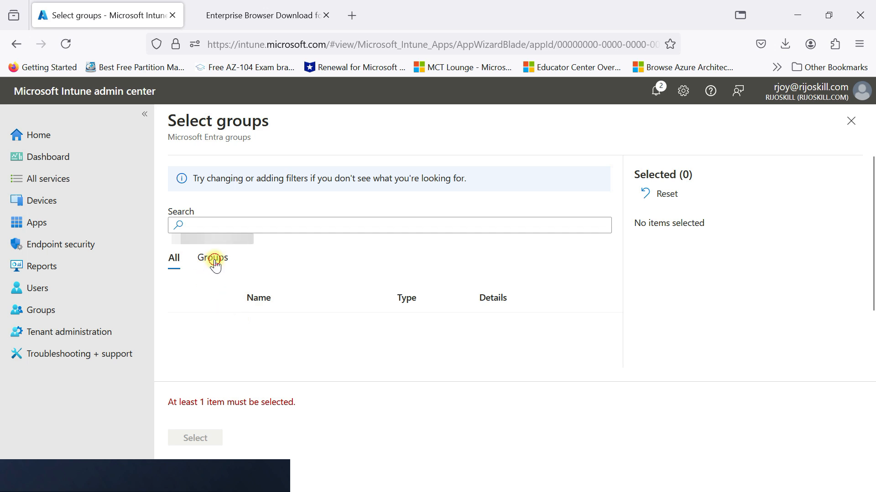
{"action": "left_click", "coordinate": [211, 268]}
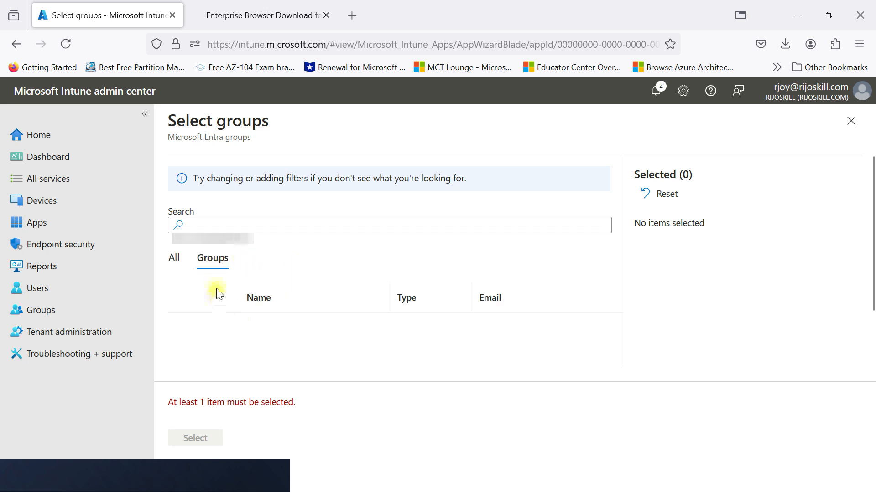
{"action": "scroll", "coordinate": [294, 334], "scroll_direction": "down", "scroll_amount": 2}
{"action": "scroll", "coordinate": [295, 335], "scroll_direction": "up", "scroll_amount": 2}
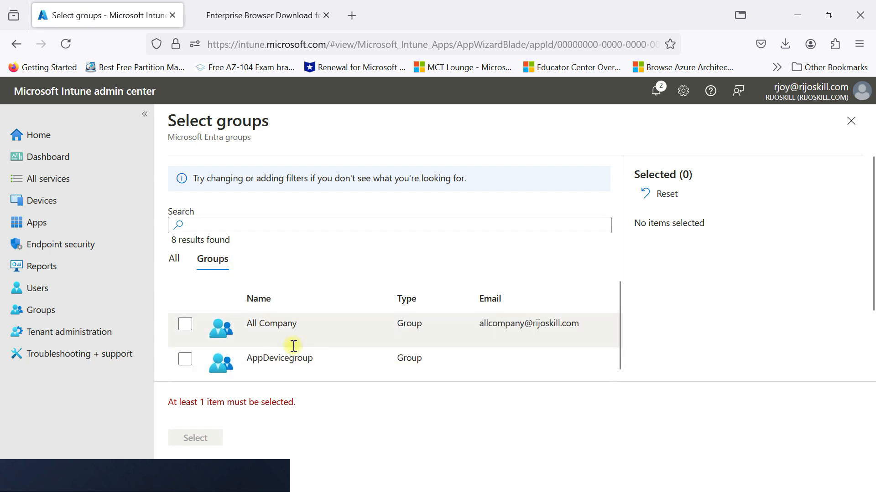
{"action": "left_click", "coordinate": [185, 363]}
{"action": "left_click", "coordinate": [195, 438]}
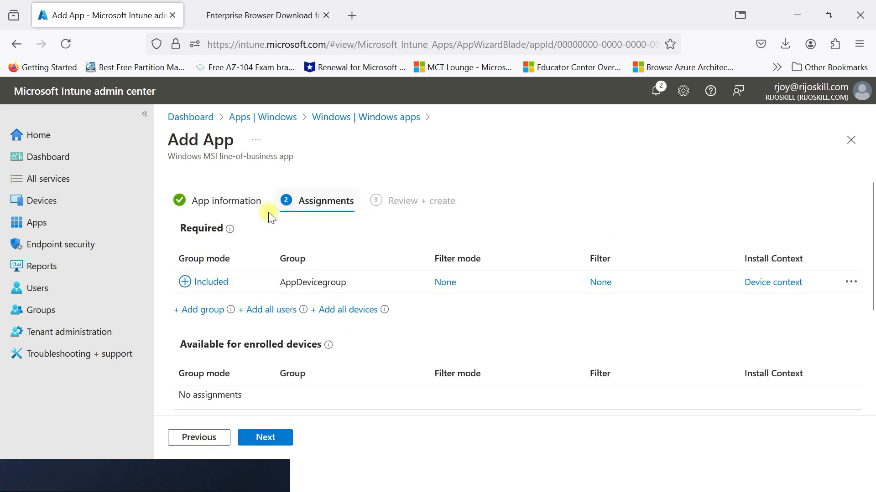
- Leave the available and uninstall assignments empty, review the app summary and create the Google Chrome app
{"action": "scroll", "coordinate": [214, 288], "scroll_direction": "down", "scroll_amount": 2}
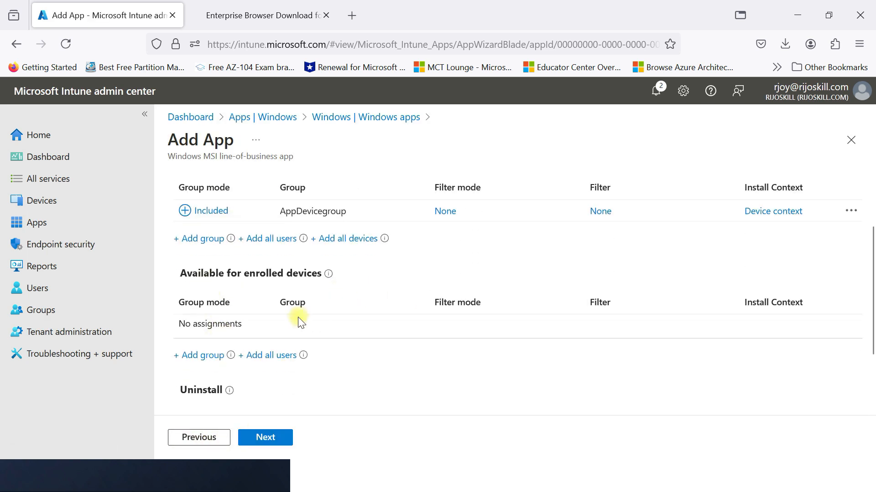
{"action": "scroll", "coordinate": [299, 321], "scroll_direction": "down", "scroll_amount": 2}
{"action": "scroll", "coordinate": [349, 310], "scroll_direction": "down", "scroll_amount": 1}
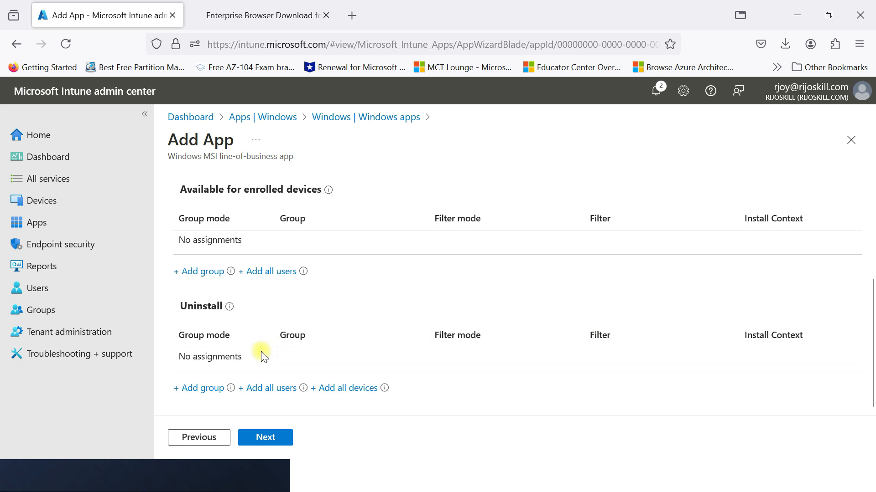
{"action": "left_click", "coordinate": [276, 439]}
{"action": "scroll", "coordinate": [303, 346], "scroll_direction": "down", "scroll_amount": 5}
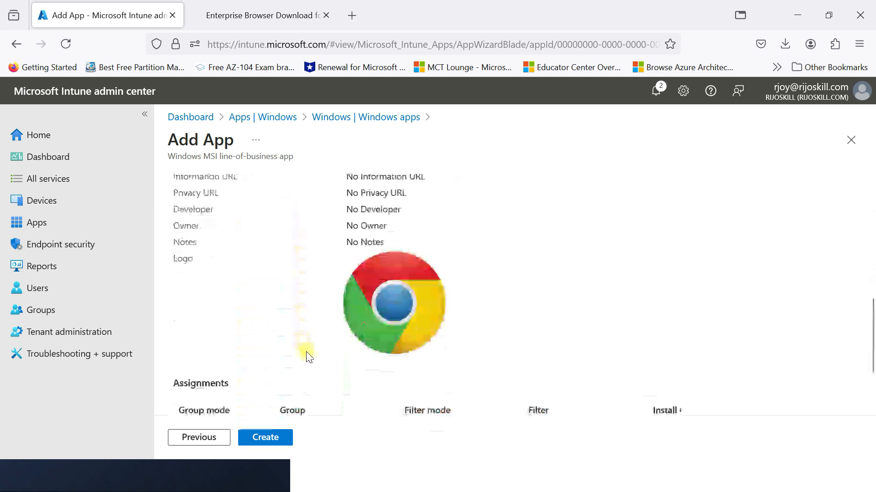
{"action": "scroll", "coordinate": [300, 351], "scroll_direction": "up", "scroll_amount": 10}
{"action": "scroll", "coordinate": [473, 299], "scroll_direction": "down", "scroll_amount": 3}
{"action": "scroll", "coordinate": [360, 316], "scroll_direction": "down", "scroll_amount": 5}
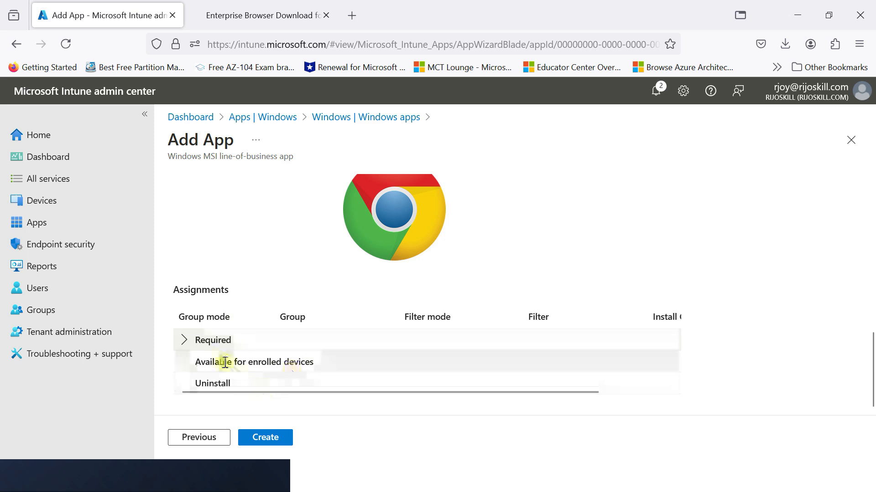
{"action": "left_click", "coordinate": [249, 436]}
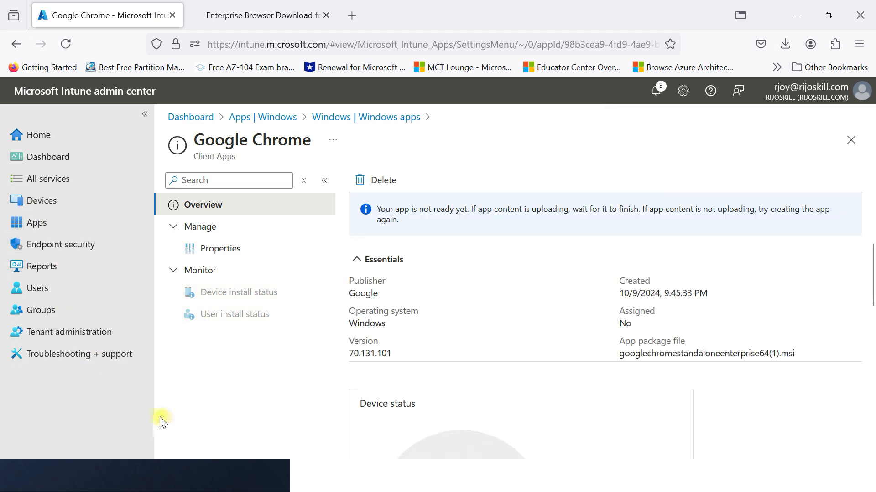
- Look up the members of AppDevicegroup and examine the properties of its member device
{"action": "left_click", "coordinate": [68, 312]}
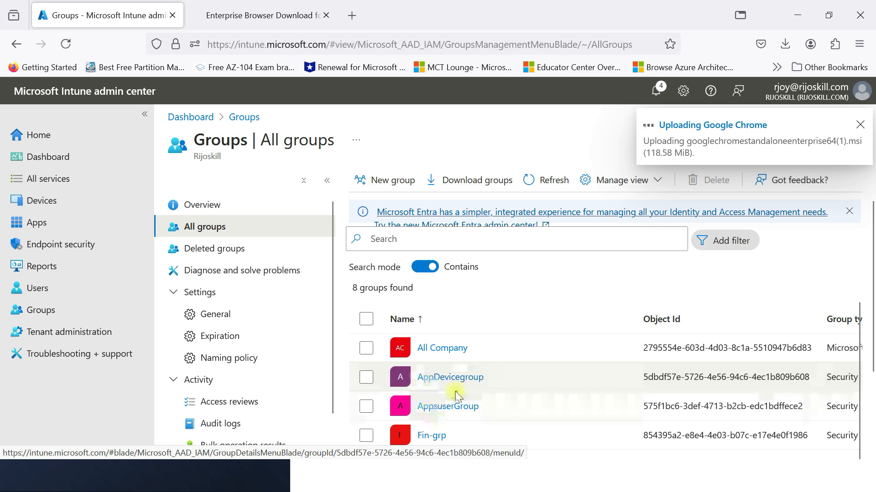
{"action": "left_click", "coordinate": [446, 313]}
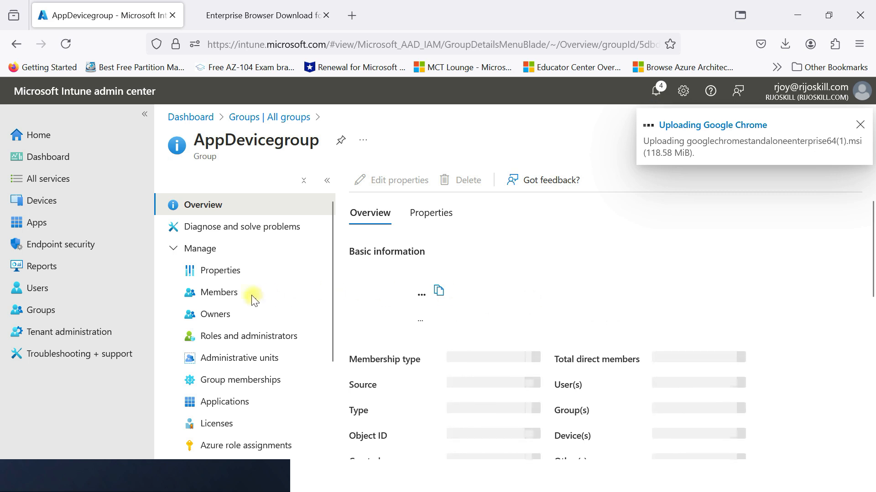
{"action": "left_click", "coordinate": [230, 297]}
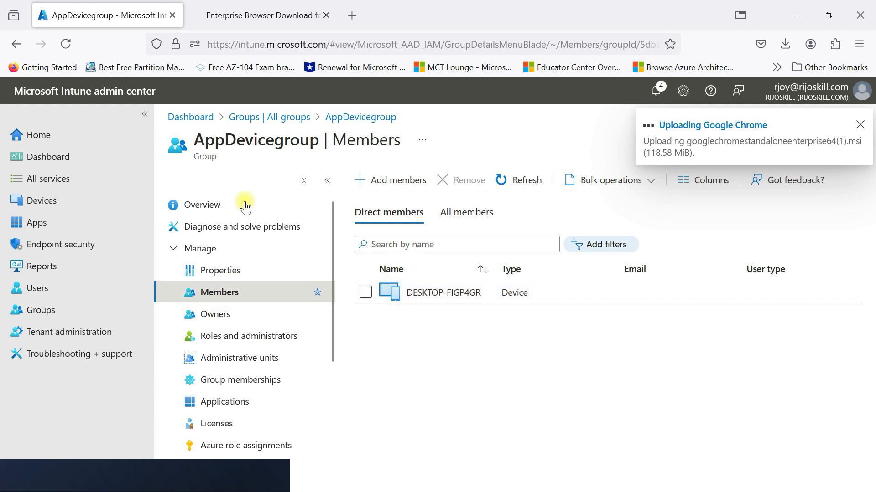
{"action": "left_click", "coordinate": [484, 297]}
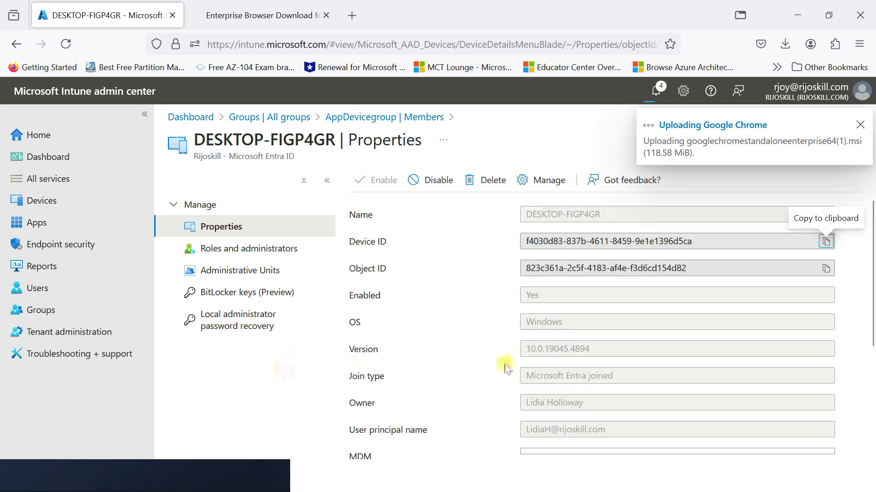
{"action": "scroll", "coordinate": [506, 368], "scroll_direction": "down", "scroll_amount": 3}
{"action": "scroll", "coordinate": [577, 340], "scroll_direction": "up", "scroll_amount": 1}
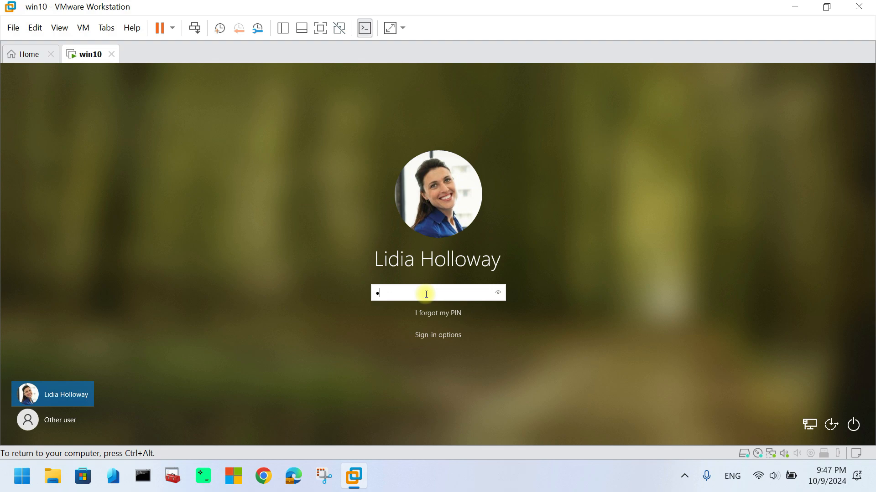
- In VMware Workstation, sign in to the win10 virtual machine with the account PIN and dismiss the Start menu
{"action": "left_click", "coordinate": [426, 294]}
{"action": "type", "text": "••••••"}
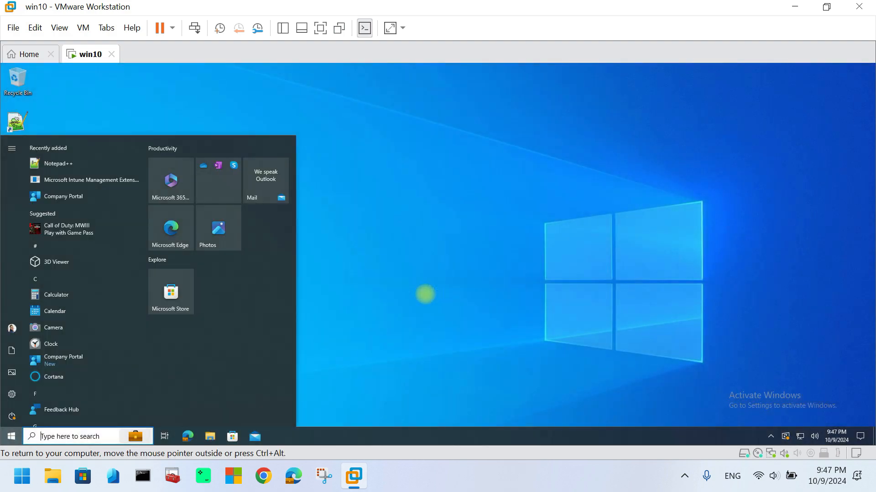
{"action": "left_click", "coordinate": [459, 245]}
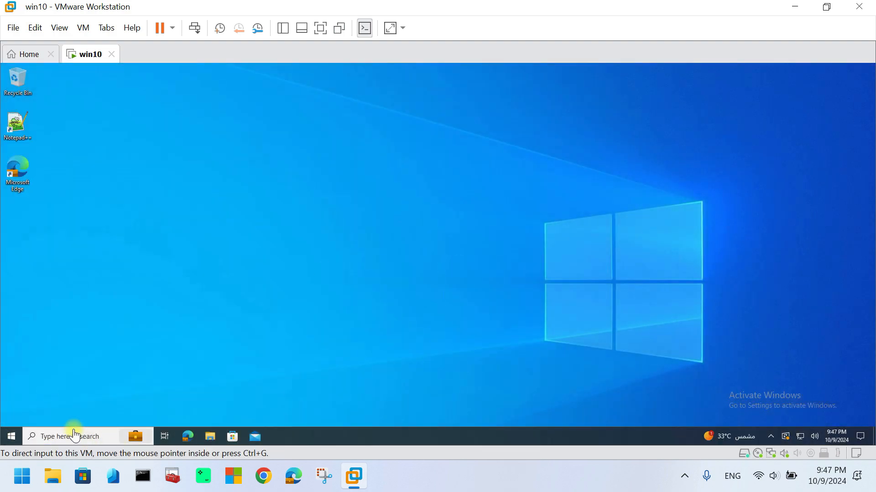
- Search the virtual machine's Windows for "chrome" to check whether the browser is installed
{"action": "left_click", "coordinate": [60, 437]}
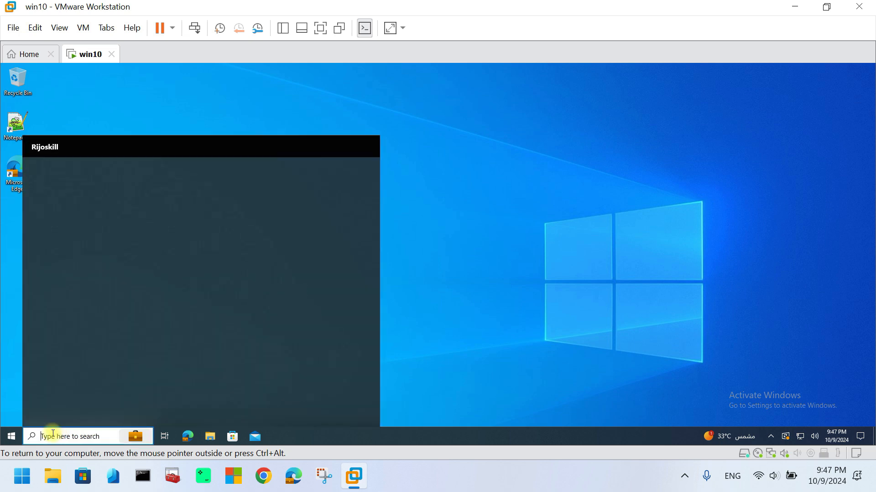
{"action": "type", "text": "chrome"}
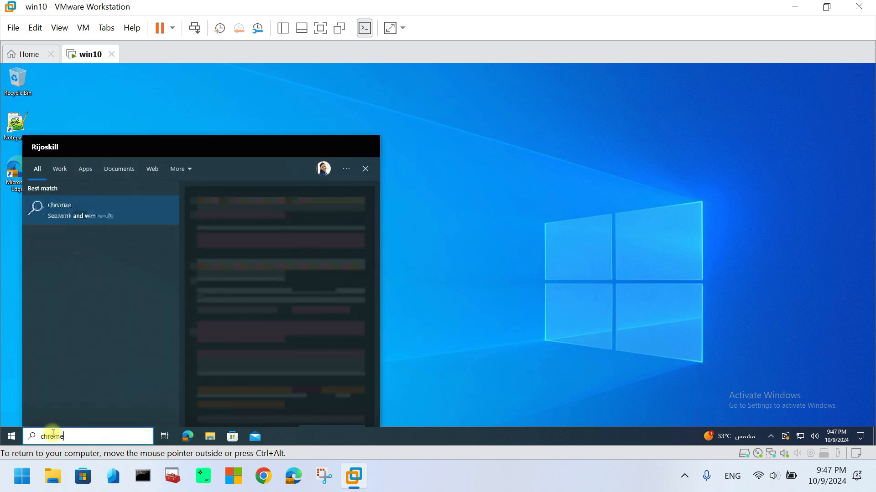
{"action": "left_click", "coordinate": [461, 224]}
- Open the virtual machine's Control Panel and inspect the installed programs list in a maximized window
{"action": "left_click", "coordinate": [87, 436]}
{"action": "type", "text": "cont"}
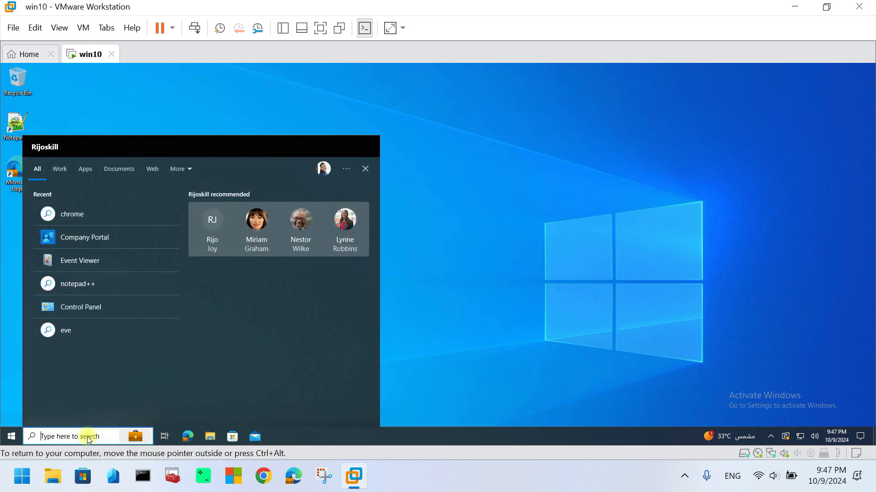
{"action": "type", "text": "rol"}
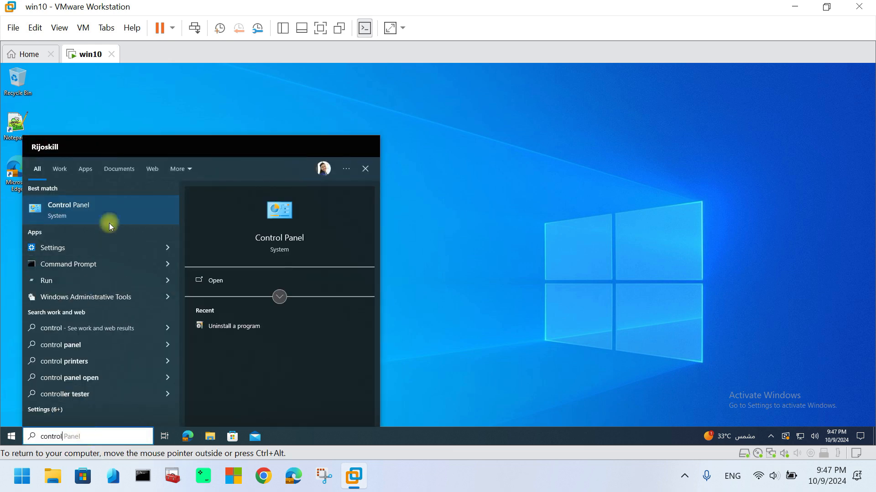
{"action": "left_click", "coordinate": [108, 219]}
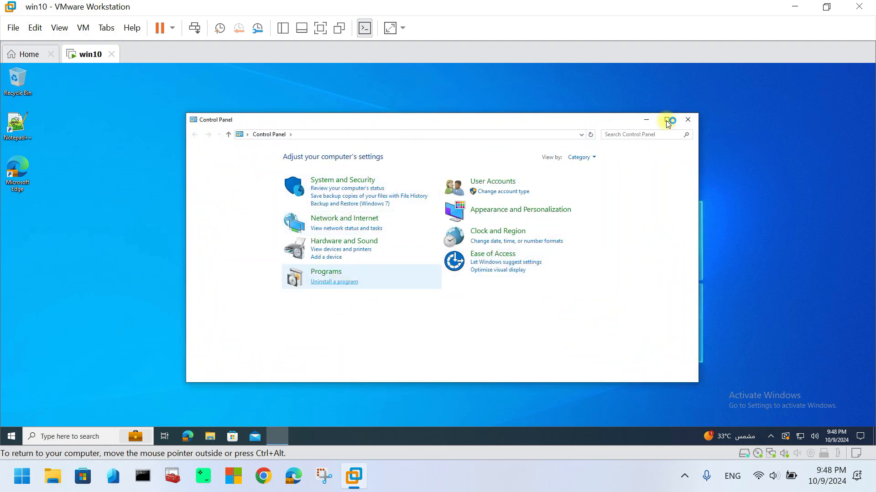
{"action": "left_click", "coordinate": [315, 282]}
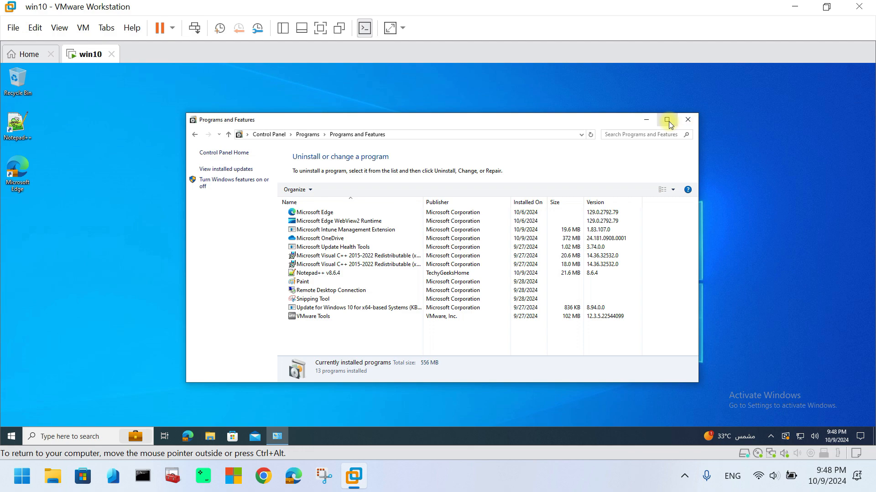
{"action": "left_click", "coordinate": [666, 120]}
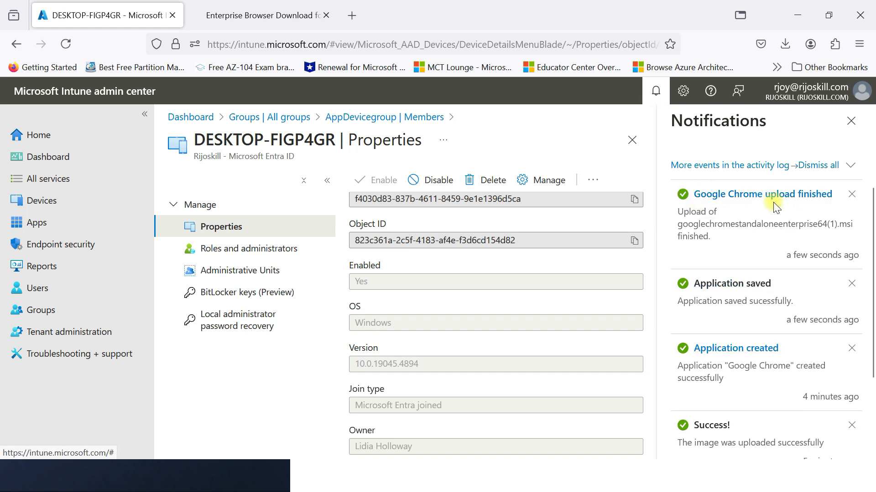
- Back in the Intune admin center, dismiss the notifications and examine the device status of the Google Chrome Windows app
{"action": "left_click", "coordinate": [847, 131]}
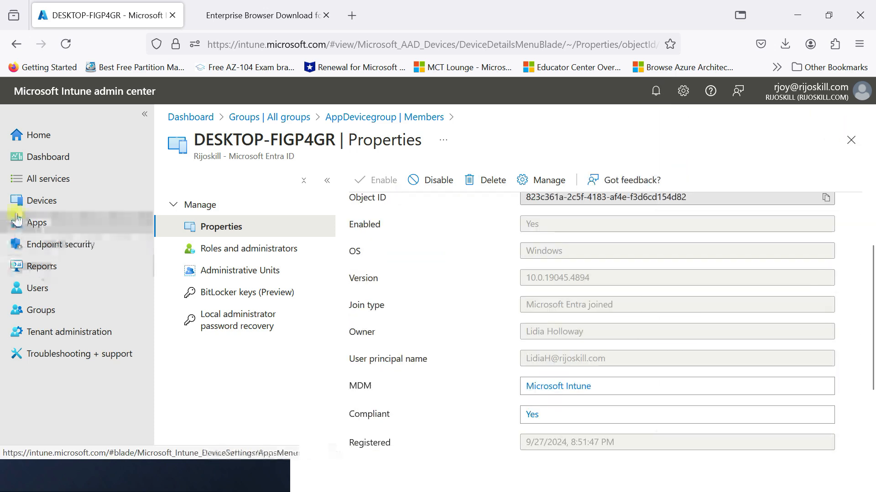
{"action": "left_click", "coordinate": [37, 223]}
{"action": "left_click", "coordinate": [221, 293]}
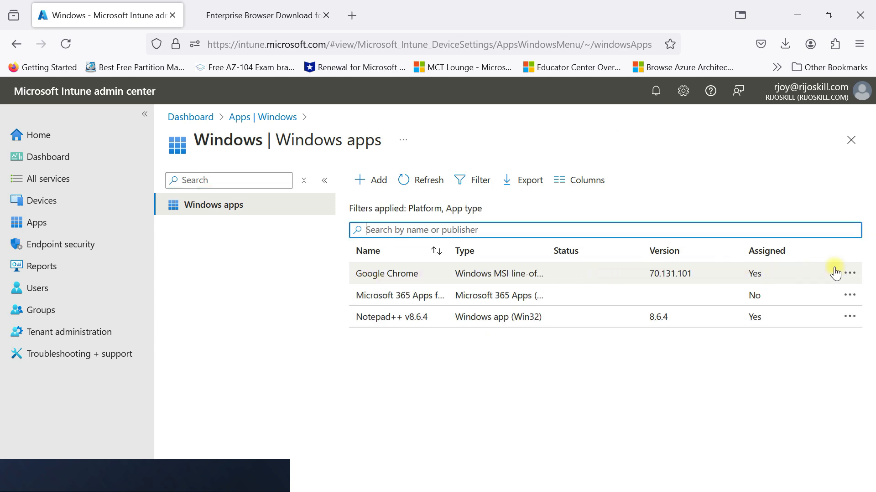
{"action": "left_click", "coordinate": [446, 273]}
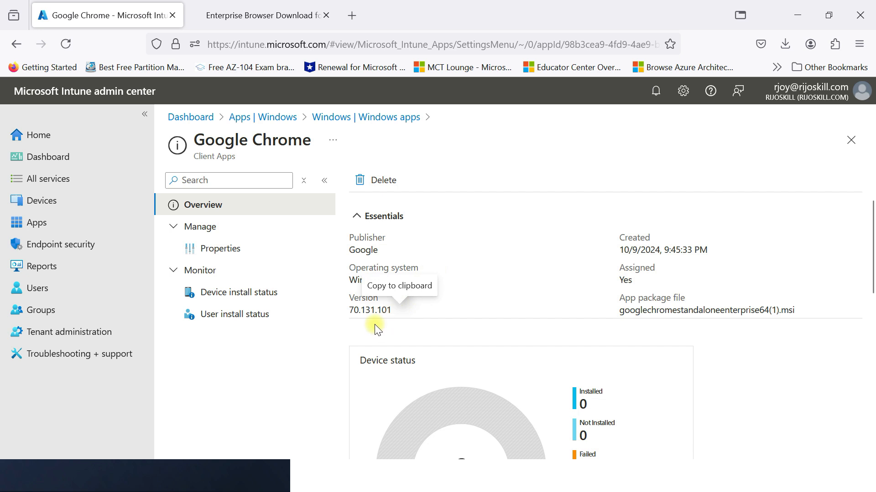
{"action": "scroll", "coordinate": [501, 283], "scroll_direction": "down", "scroll_amount": 3}
{"action": "scroll", "coordinate": [456, 262], "scroll_direction": "up", "scroll_amount": 2}
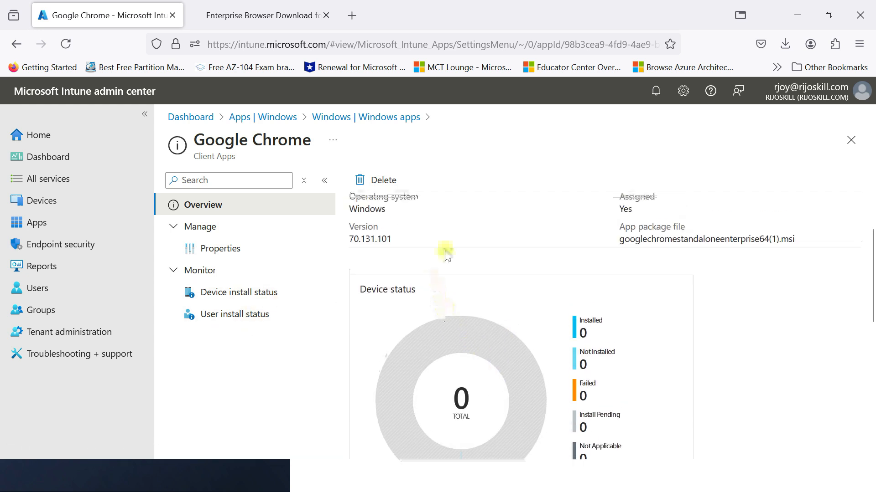
- Examine the device status and user status charts on the Google Chrome app's overview
{"action": "scroll", "coordinate": [501, 266], "scroll_direction": "up", "scroll_amount": 2}
{"action": "scroll", "coordinate": [499, 283], "scroll_direction": "down", "scroll_amount": 3}
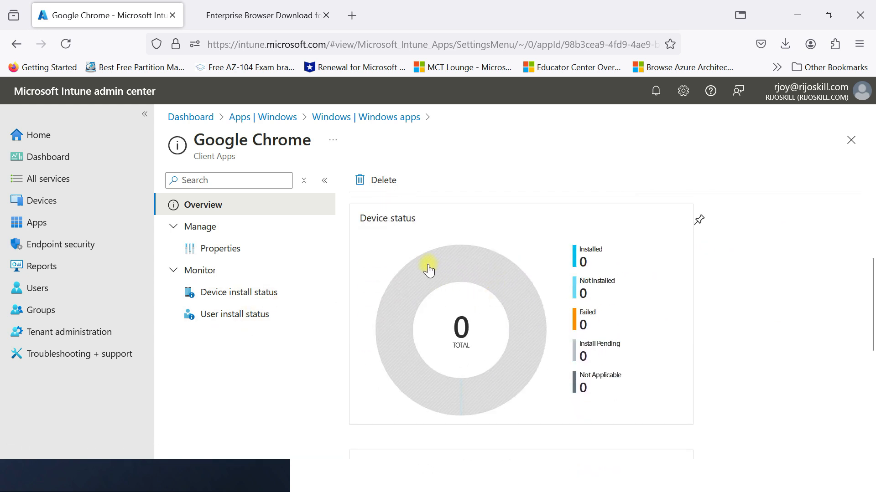
{"action": "scroll", "coordinate": [479, 254], "scroll_direction": "down", "scroll_amount": 3}
{"action": "scroll", "coordinate": [416, 276], "scroll_direction": "up", "scroll_amount": 3}
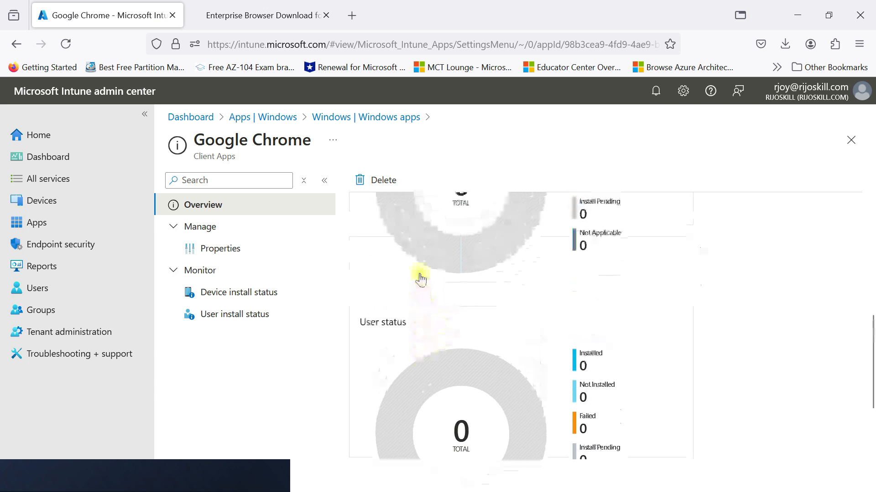
{"action": "scroll", "coordinate": [457, 260], "scroll_direction": "down", "scroll_amount": 3}
{"action": "scroll", "coordinate": [436, 275], "scroll_direction": "up", "scroll_amount": 4}
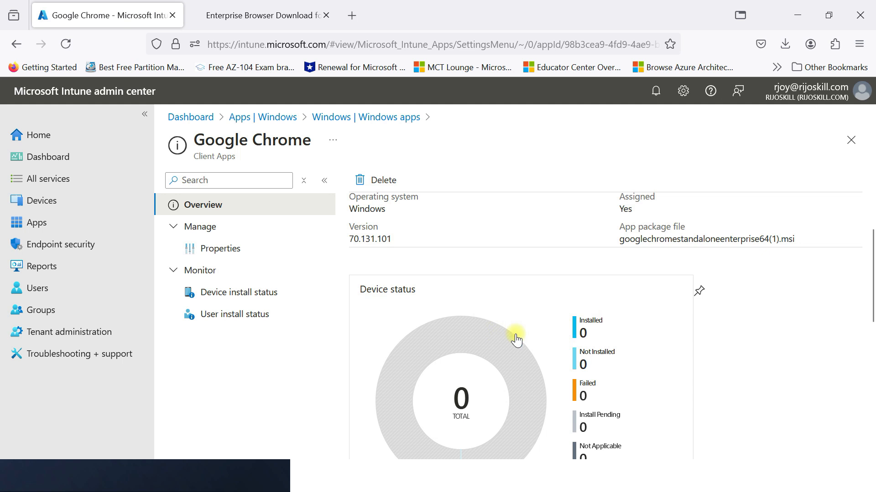
{"action": "scroll", "coordinate": [544, 355], "scroll_direction": "down", "scroll_amount": 3}
{"action": "scroll", "coordinate": [520, 349], "scroll_direction": "up", "scroll_amount": 3}
{"action": "scroll", "coordinate": [432, 307], "scroll_direction": "down", "scroll_amount": 2}
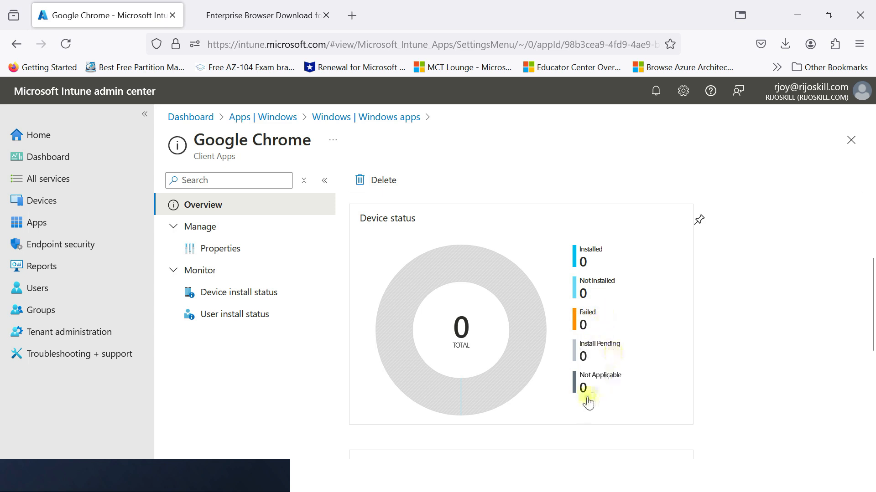
{"action": "scroll", "coordinate": [494, 342], "scroll_direction": "down", "scroll_amount": 5}
{"action": "scroll", "coordinate": [501, 342], "scroll_direction": "up", "scroll_amount": 5}
{"action": "scroll", "coordinate": [507, 338], "scroll_direction": "up", "scroll_amount": 2}
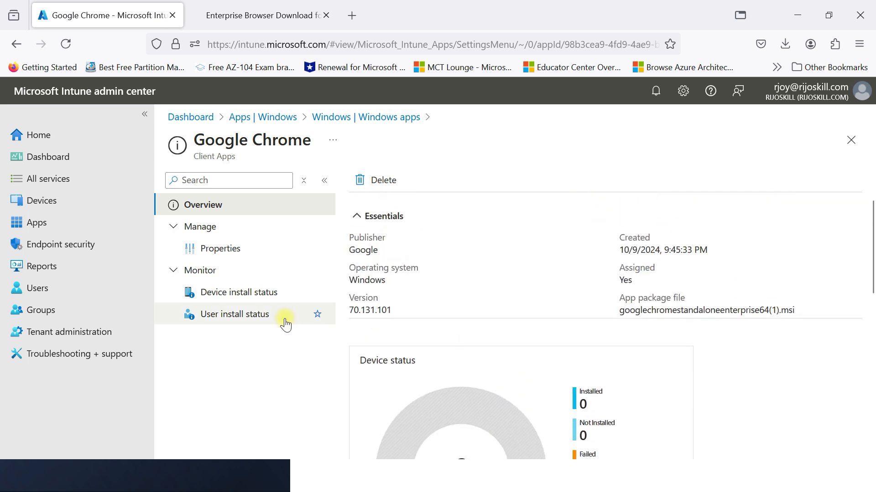
{"action": "left_click", "coordinate": [223, 293]}
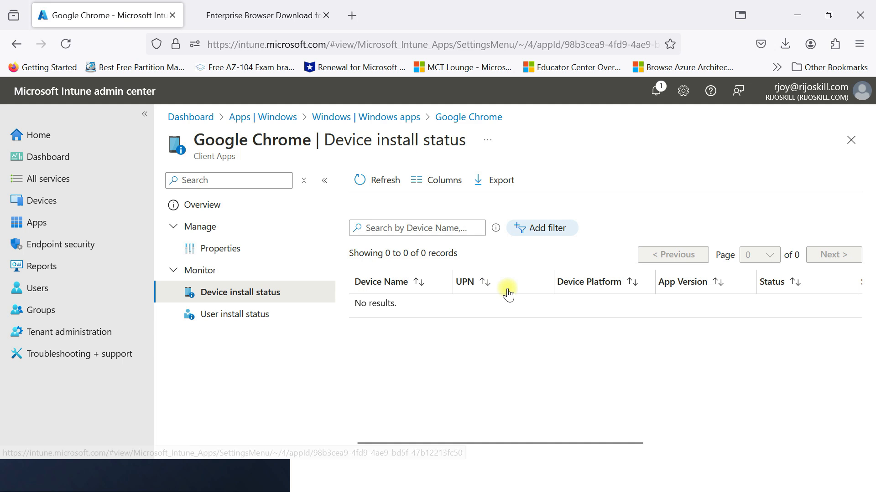
{"action": "left_click", "coordinate": [286, 322]}
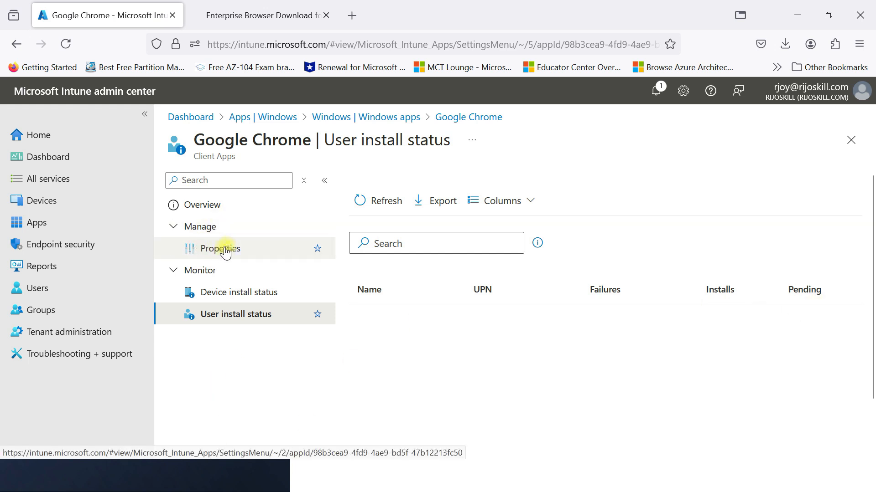
{"action": "left_click", "coordinate": [246, 252]}
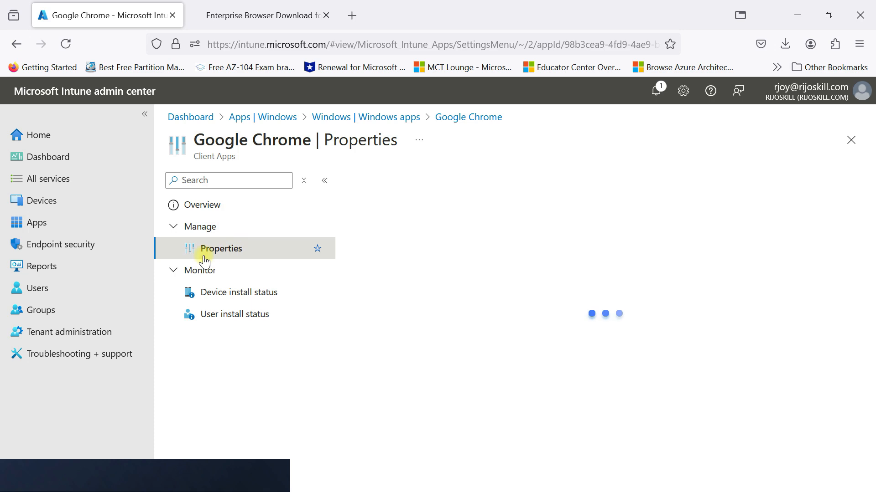
{"action": "scroll", "coordinate": [504, 255], "scroll_direction": "down", "scroll_amount": 10}
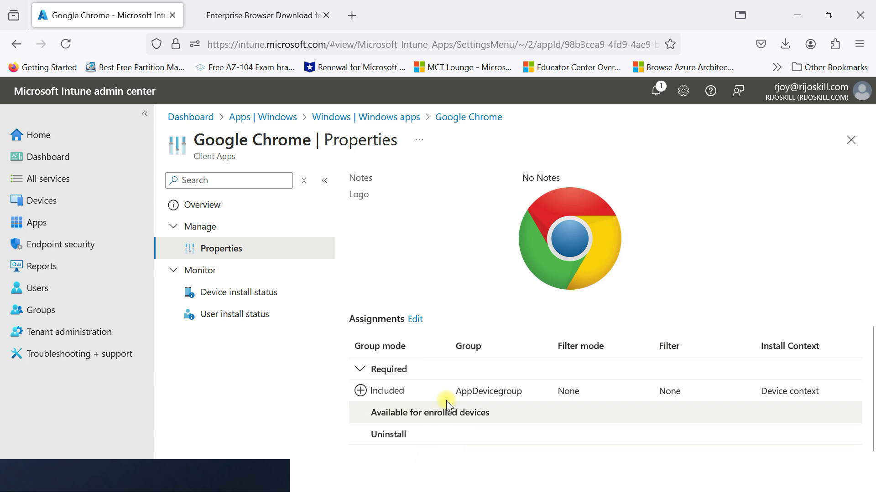
{"action": "scroll", "coordinate": [447, 400], "scroll_direction": "up", "scroll_amount": 7}
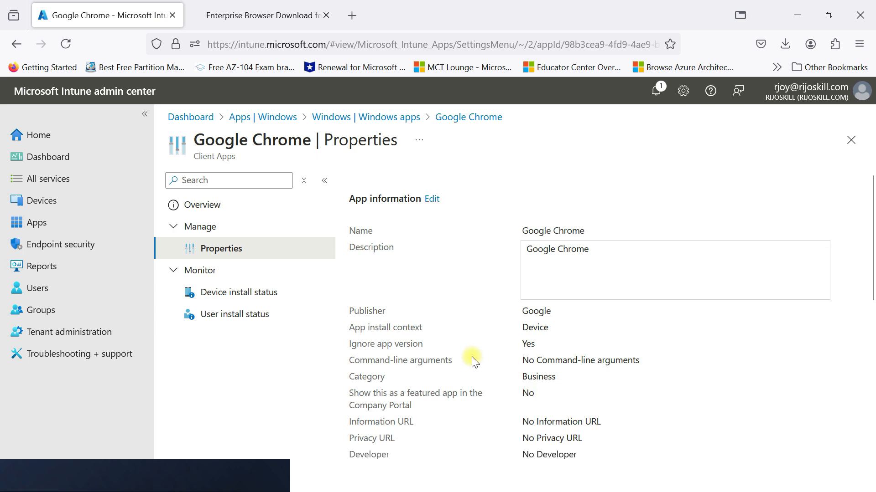
{"action": "left_click", "coordinate": [851, 139]}
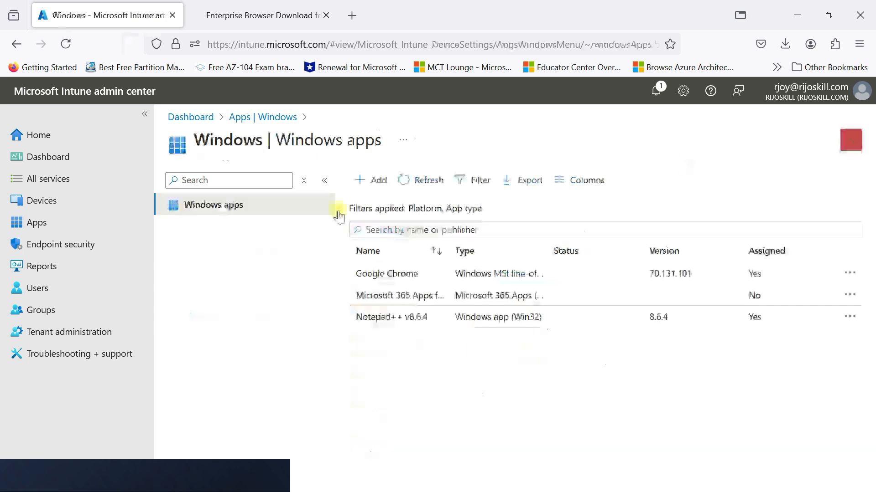
- Open the Windows device DESKTOP-FIGP4GR from the Windows devices list and sync it with Intune
{"action": "left_click", "coordinate": [59, 208]}
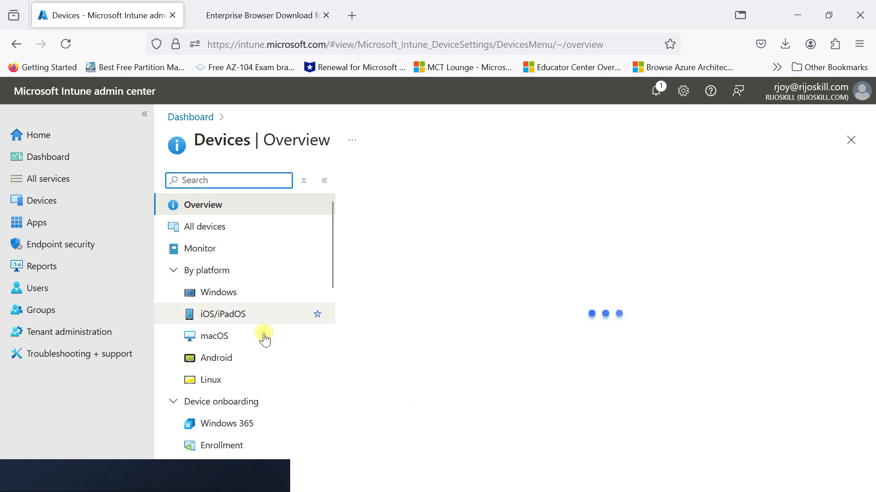
{"action": "left_click", "coordinate": [236, 299]}
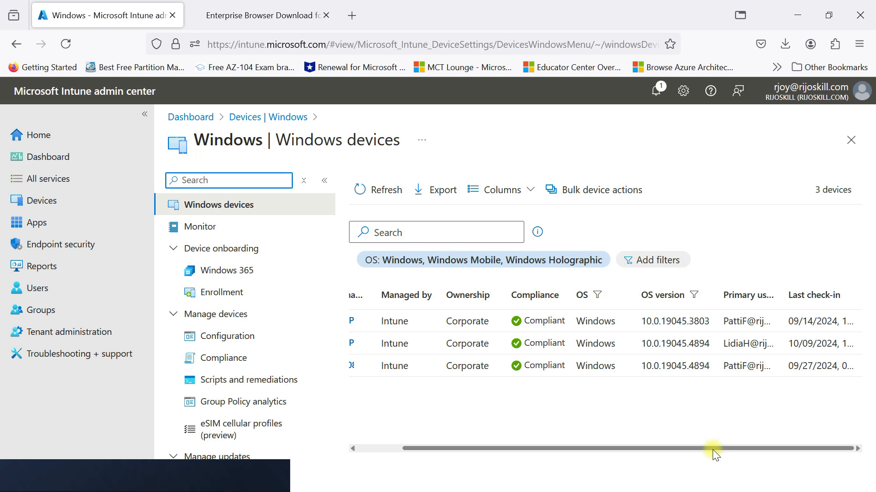
{"action": "left_click_drag", "start_coordinate": [713, 450], "coordinate": [661, 449]}
{"action": "left_click", "coordinate": [388, 349]}
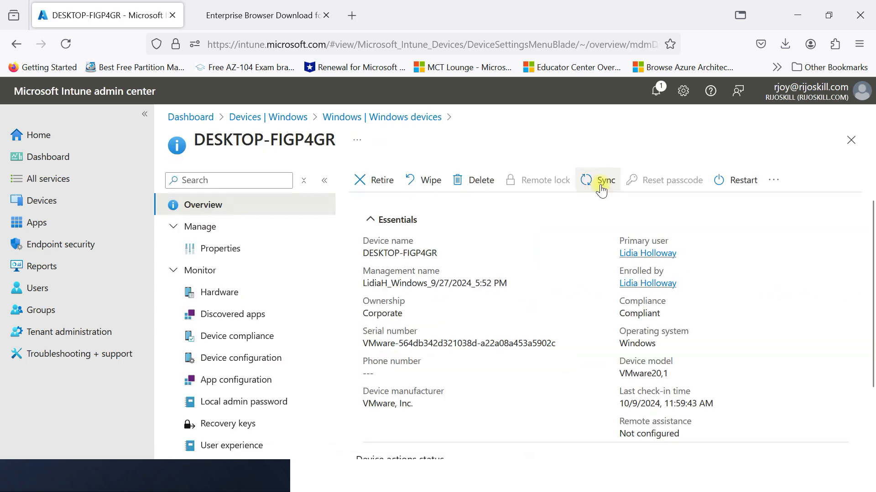
{"action": "left_click", "coordinate": [593, 180]}
{"action": "left_click", "coordinate": [378, 268]}
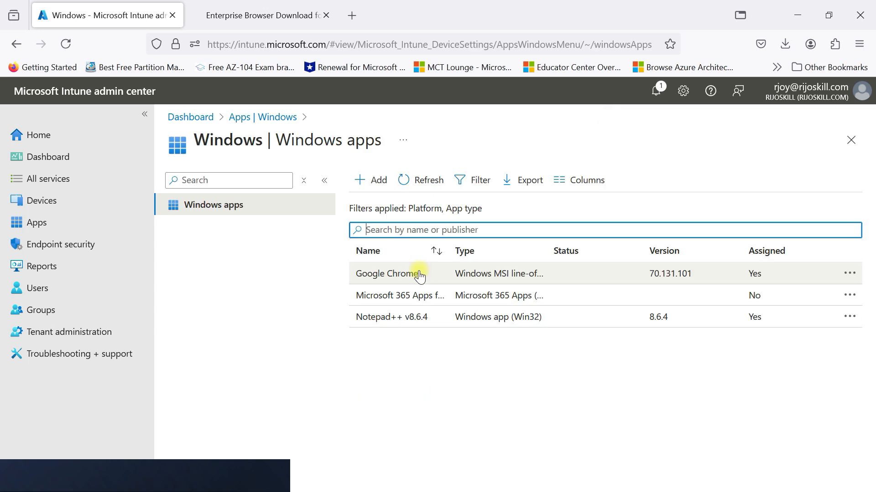
- Reopen Google Chrome from the Windows apps list and check its device status and user status charts
{"action": "left_click", "coordinate": [419, 275]}
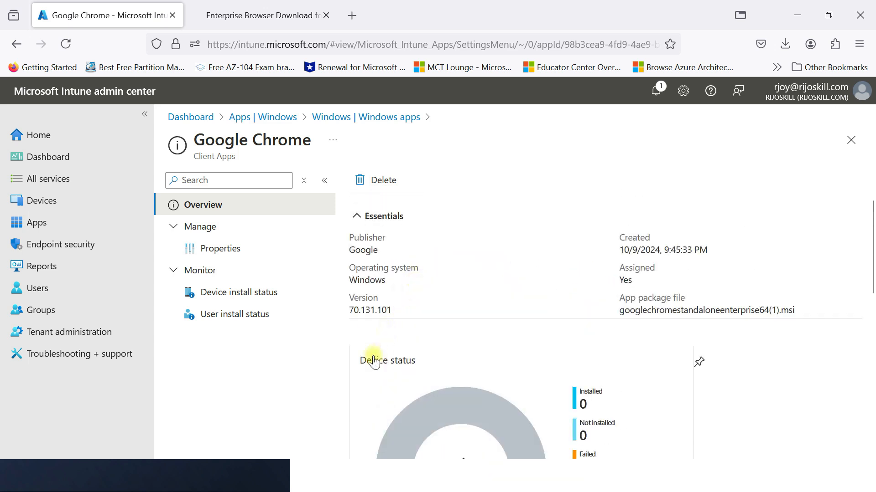
{"action": "scroll", "coordinate": [417, 424], "scroll_direction": "down", "scroll_amount": 3}
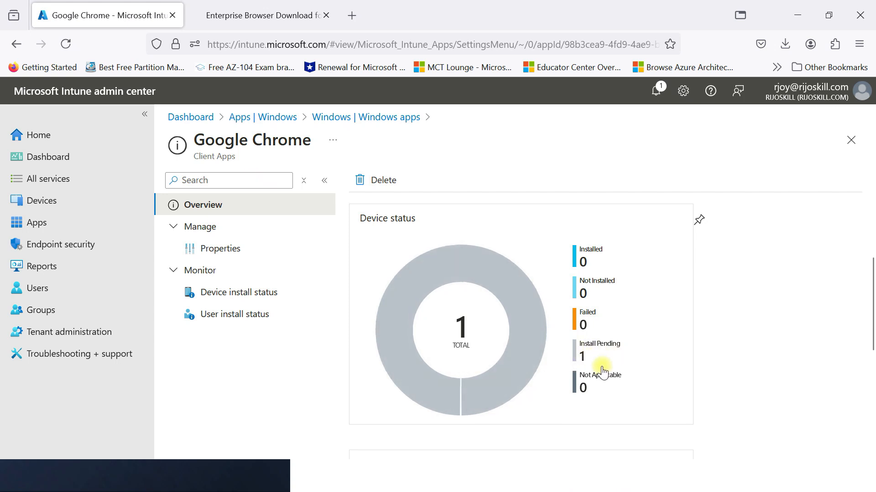
{"action": "scroll", "coordinate": [601, 371], "scroll_direction": "down", "scroll_amount": 5}
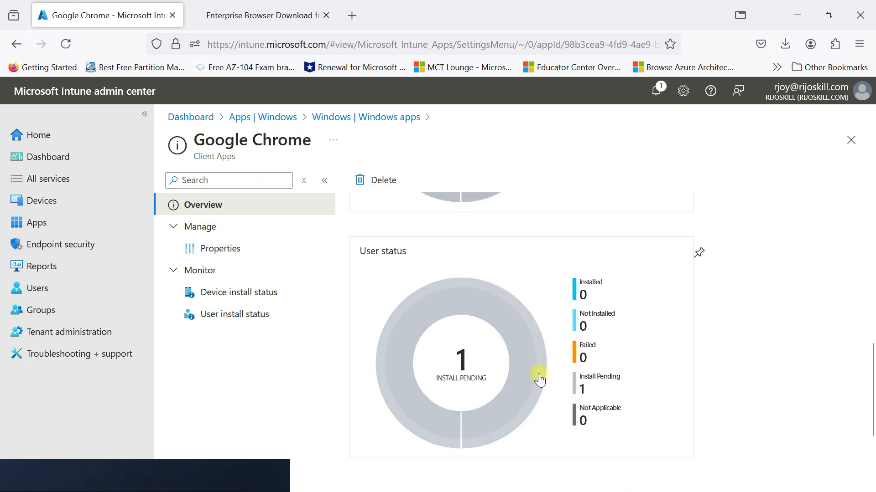
{"action": "scroll", "coordinate": [539, 379], "scroll_direction": "up", "scroll_amount": 2}
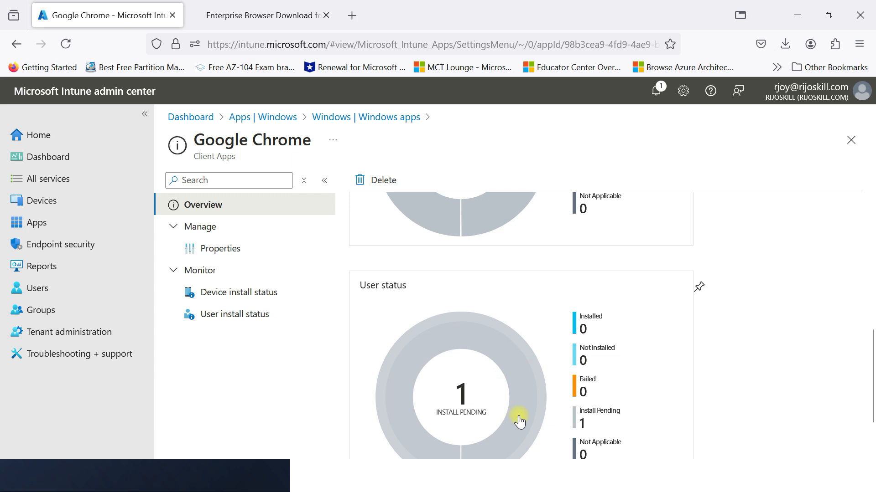
{"action": "scroll", "coordinate": [519, 421], "scroll_direction": "up", "scroll_amount": 2}
{"action": "left_click", "coordinate": [247, 293]}
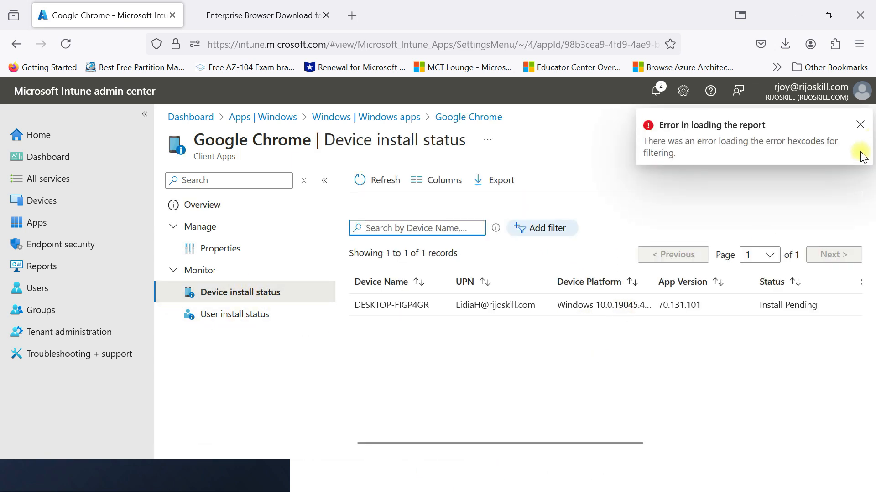
{"action": "left_click", "coordinate": [860, 129]}
{"action": "left_click_drag", "start_coordinate": [590, 444], "coordinate": [720, 446]}
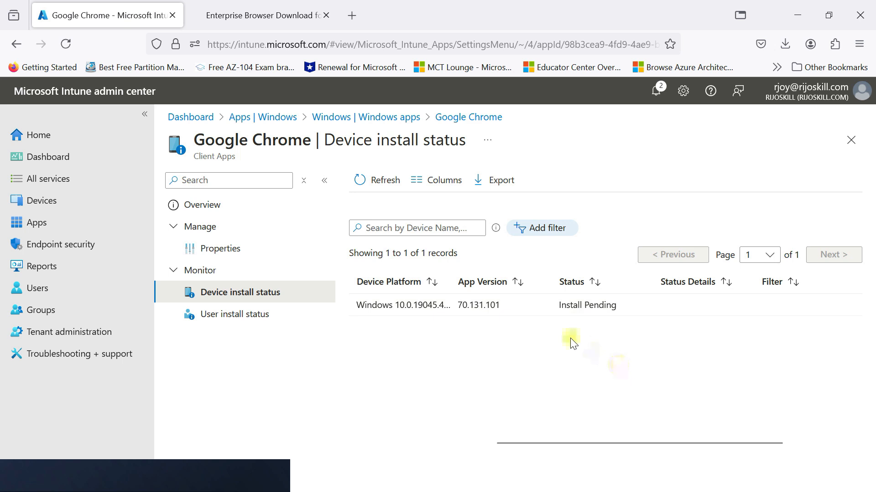
{"action": "left_click_drag", "start_coordinate": [618, 444], "coordinate": [434, 445]}
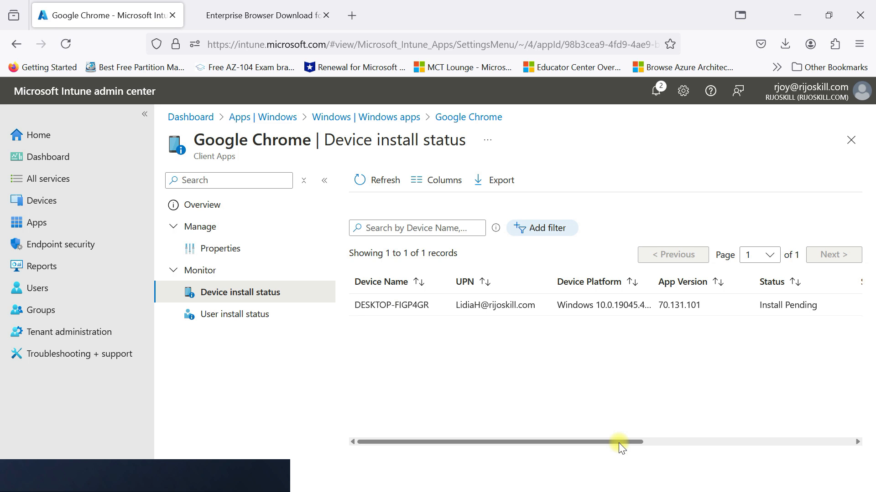
{"action": "left_click_drag", "start_coordinate": [619, 444], "coordinate": [795, 446]}
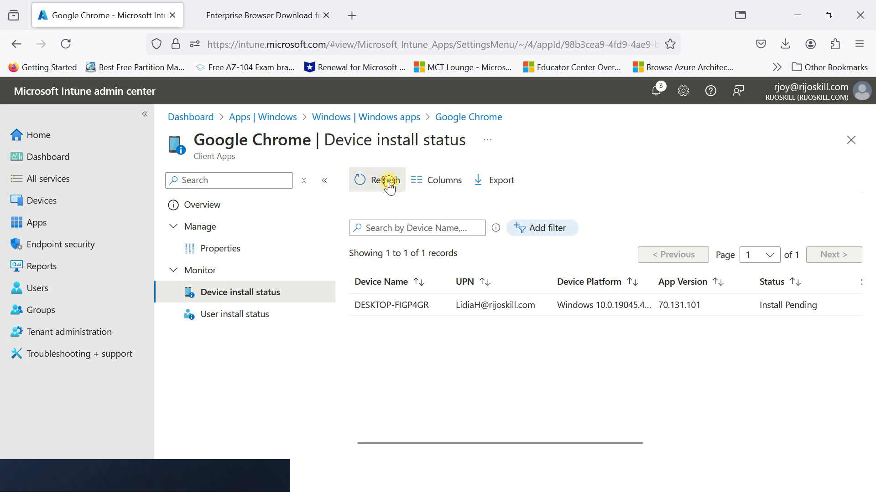
{"action": "left_click", "coordinate": [388, 182]}
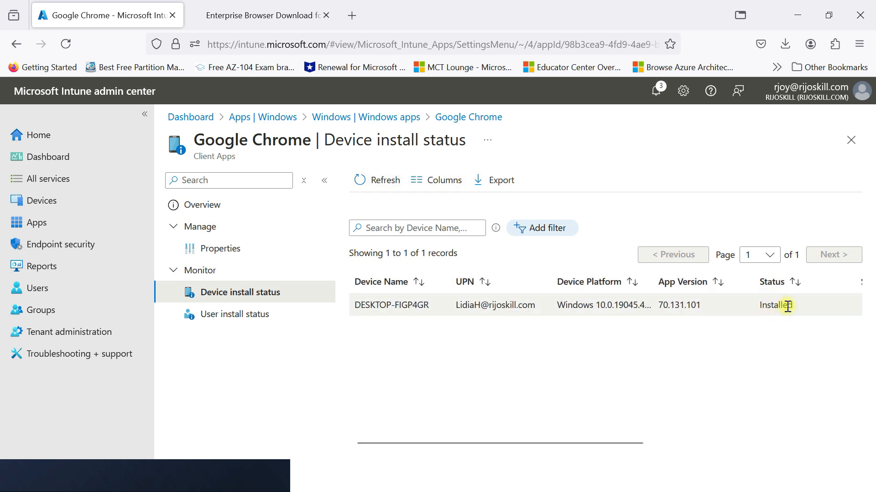
- Return to the Google Chrome app's overview and recheck the device and user installation charts
{"action": "left_click", "coordinate": [224, 246]}
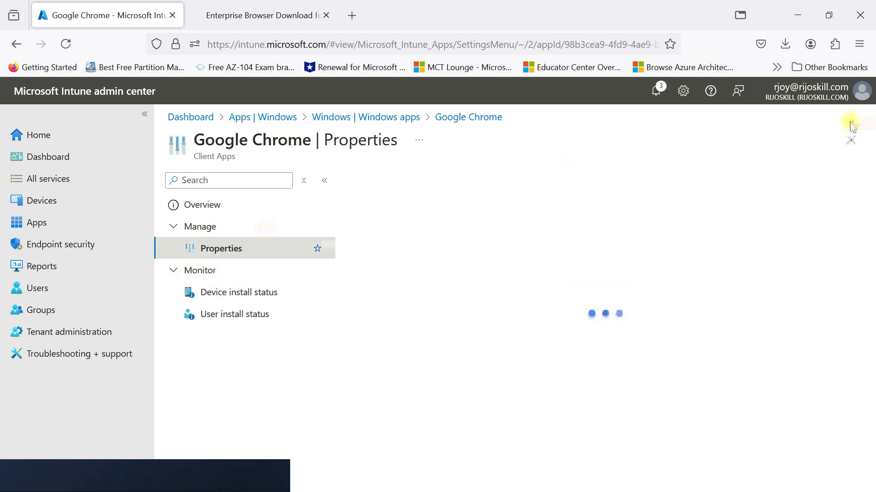
{"action": "left_click", "coordinate": [238, 205]}
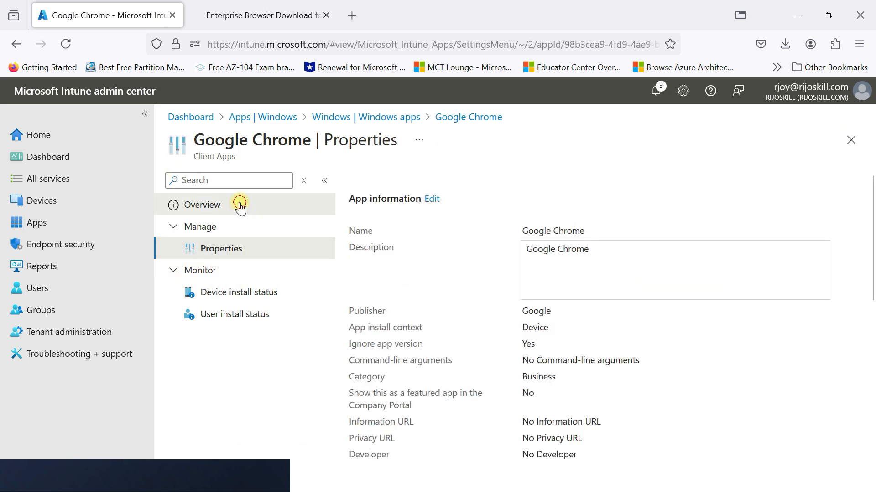
{"action": "scroll", "coordinate": [537, 295], "scroll_direction": "down", "scroll_amount": 5}
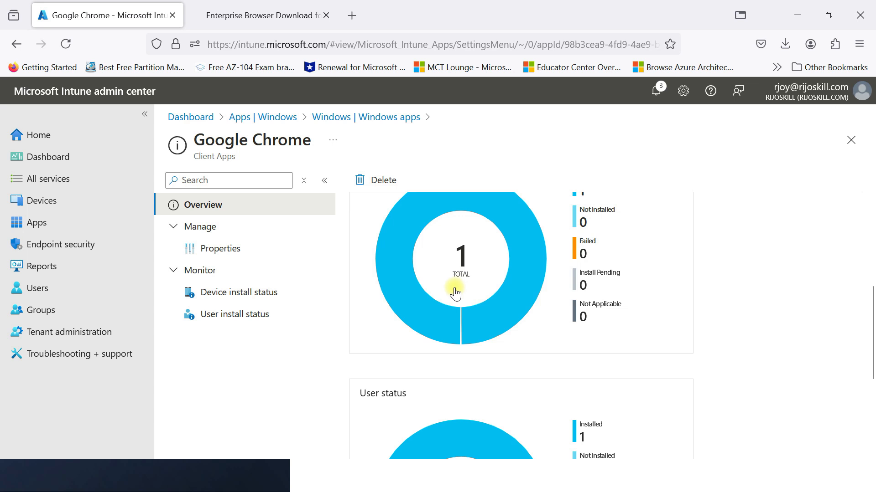
{"action": "scroll", "coordinate": [538, 319], "scroll_direction": "up", "scroll_amount": 3}
{"action": "scroll", "coordinate": [538, 322], "scroll_direction": "down", "scroll_amount": 2}
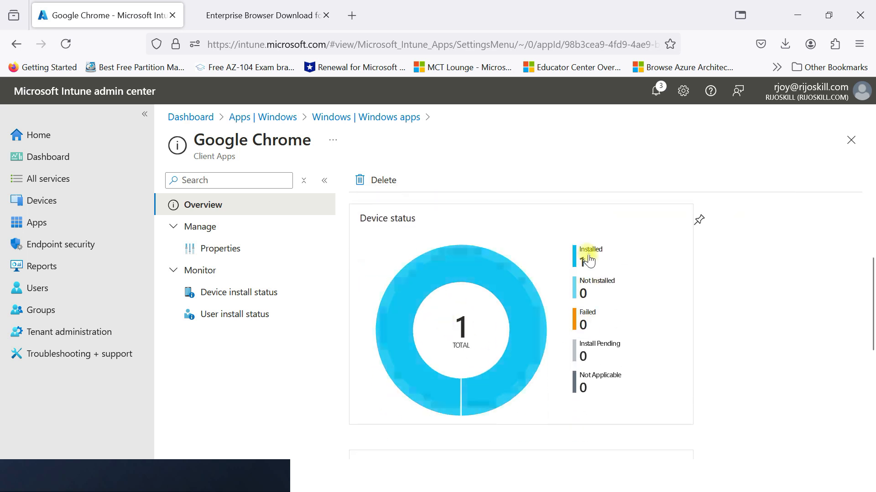
{"action": "scroll", "coordinate": [602, 279], "scroll_direction": "down", "scroll_amount": 5}
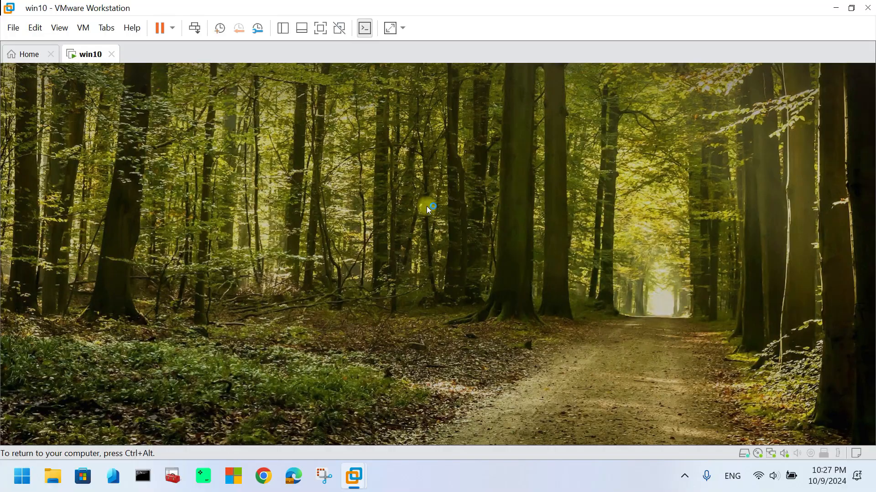
- Switch to the win10 virtual machine in VMware Workstation, launch Google Chrome, test it with a Google search for "jjj" and close it
{"action": "left_click", "coordinate": [425, 205]}
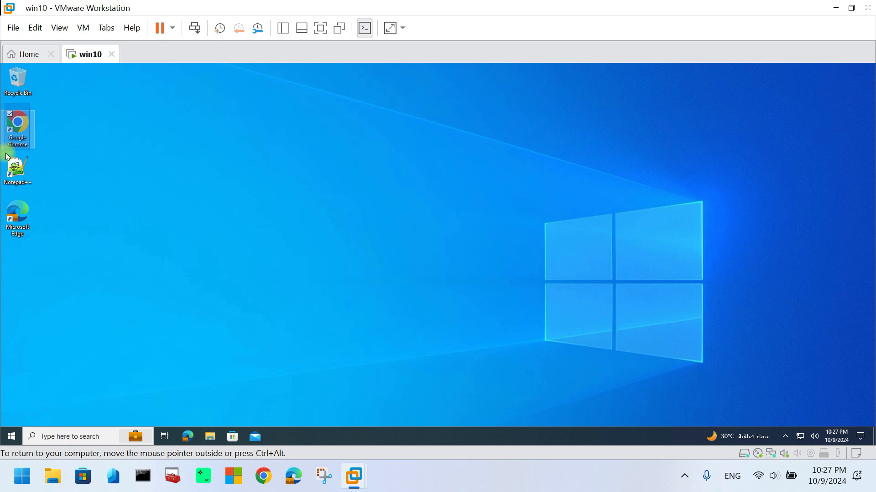
{"action": "left_click_drag", "start_coordinate": [29, 103], "coordinate": [90, 146]}
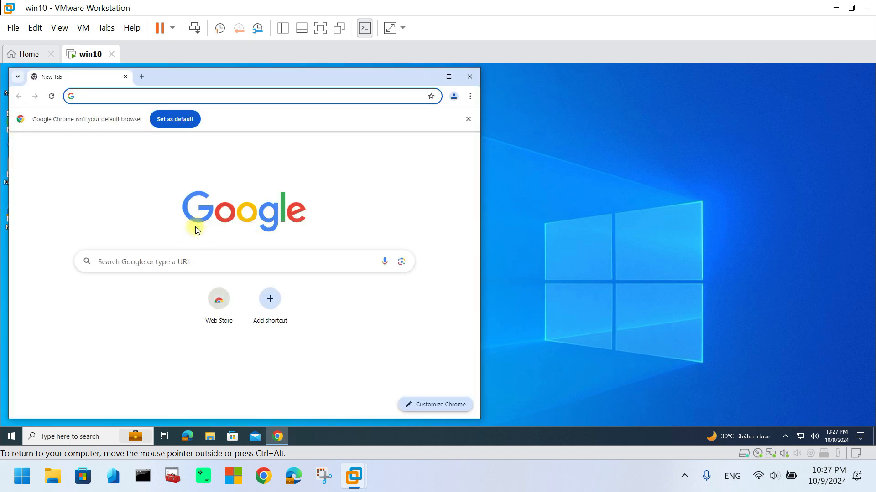
{"action": "left_click", "coordinate": [169, 259]}
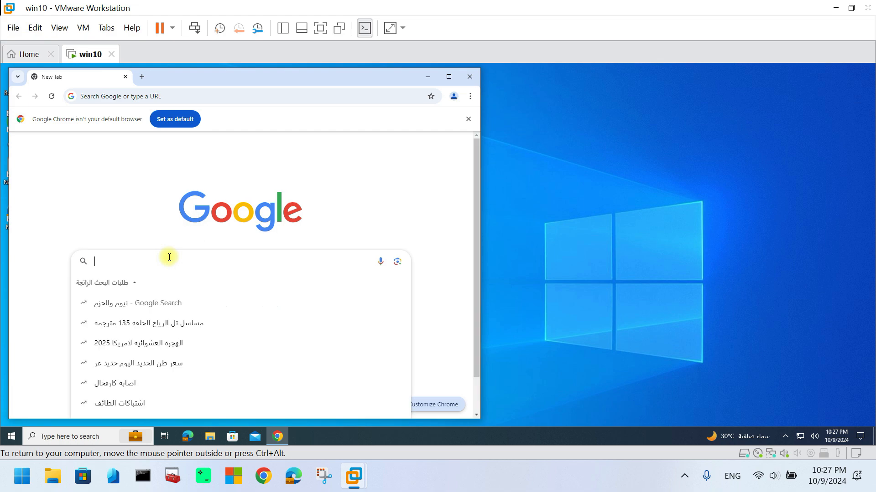
{"action": "type", "text": "jjj"}
{"action": "key", "text": "Return"}
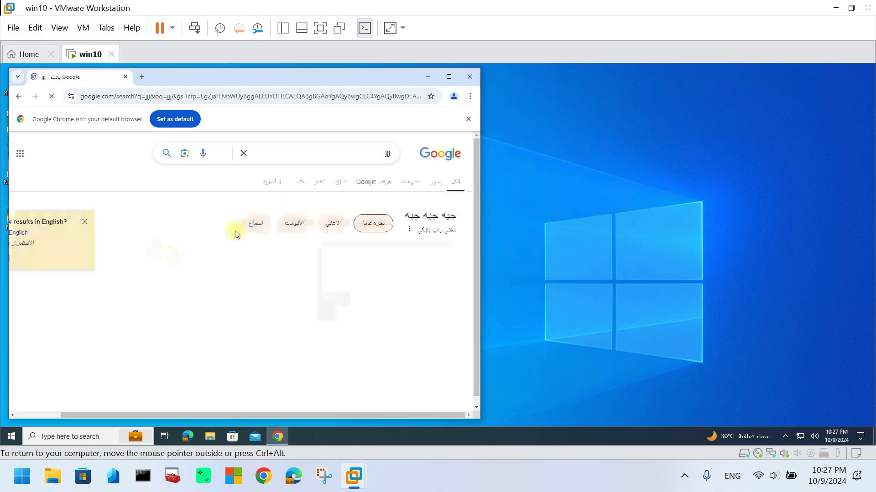
{"action": "left_click", "coordinate": [469, 78]}
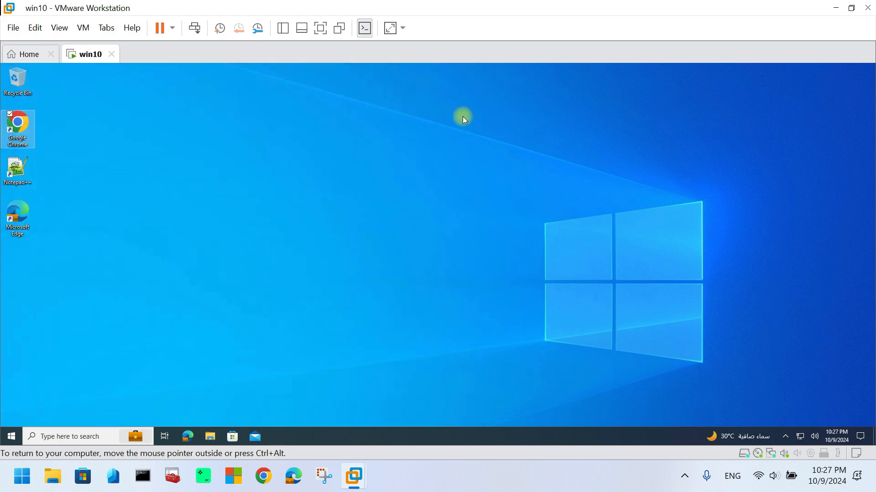
- Open the virtual machine's Control Panel, inspect the installed programs list in a maximized window and minimize it
{"action": "left_click", "coordinate": [87, 437]}
{"action": "type", "text": "contorl"}
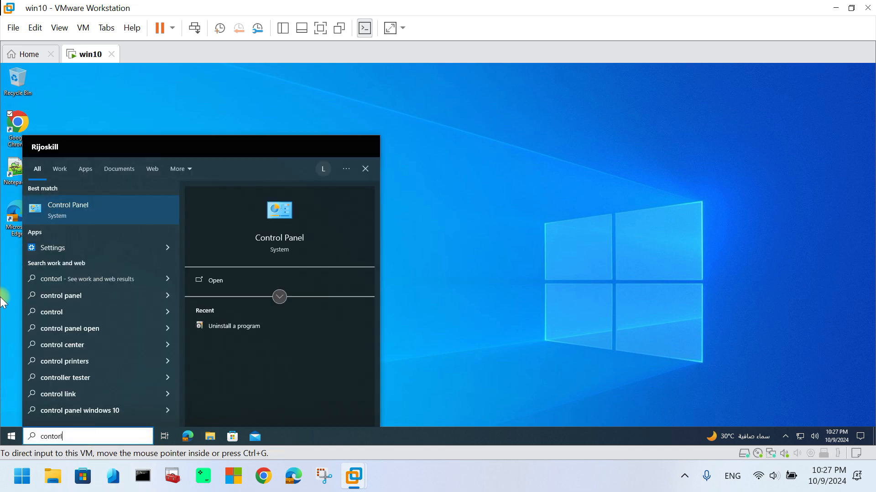
{"action": "left_click", "coordinate": [62, 211]}
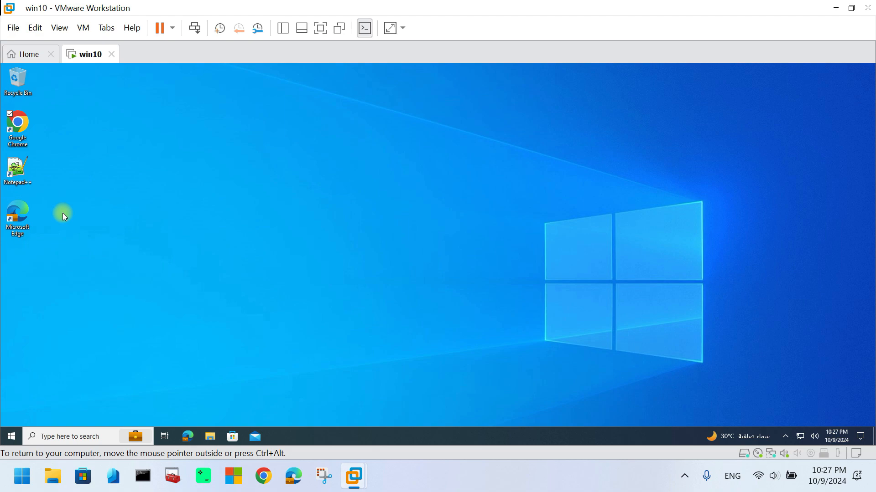
{"action": "left_click", "coordinate": [332, 281]}
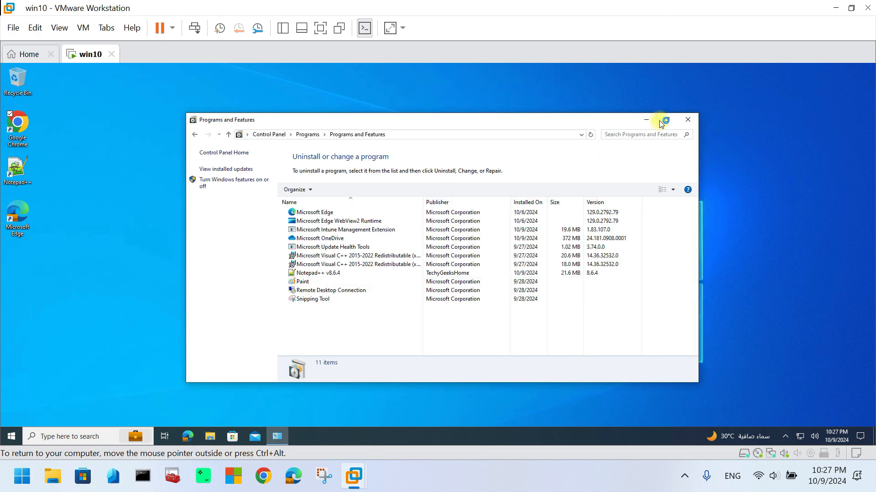
{"action": "left_click", "coordinate": [668, 120]}
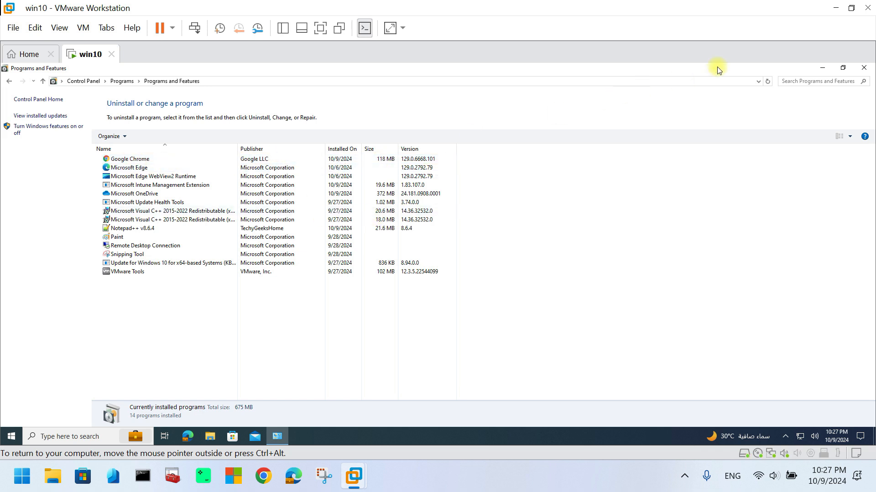
{"action": "left_click", "coordinate": [822, 68]}
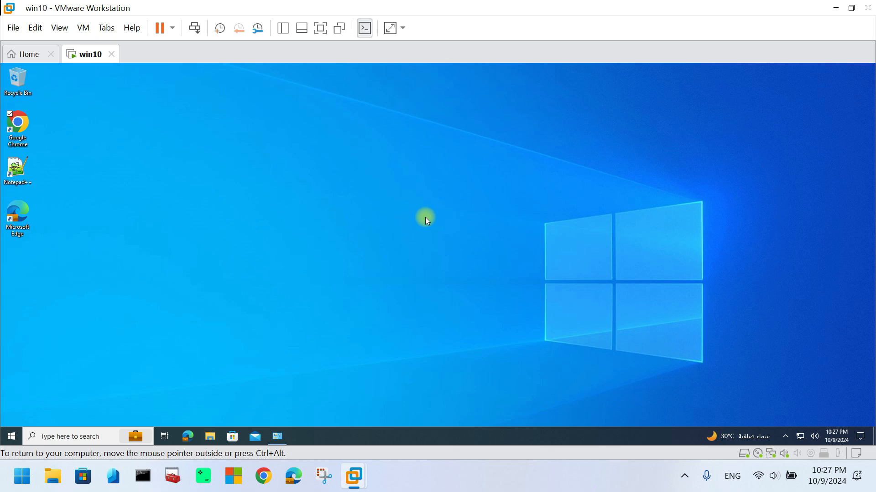